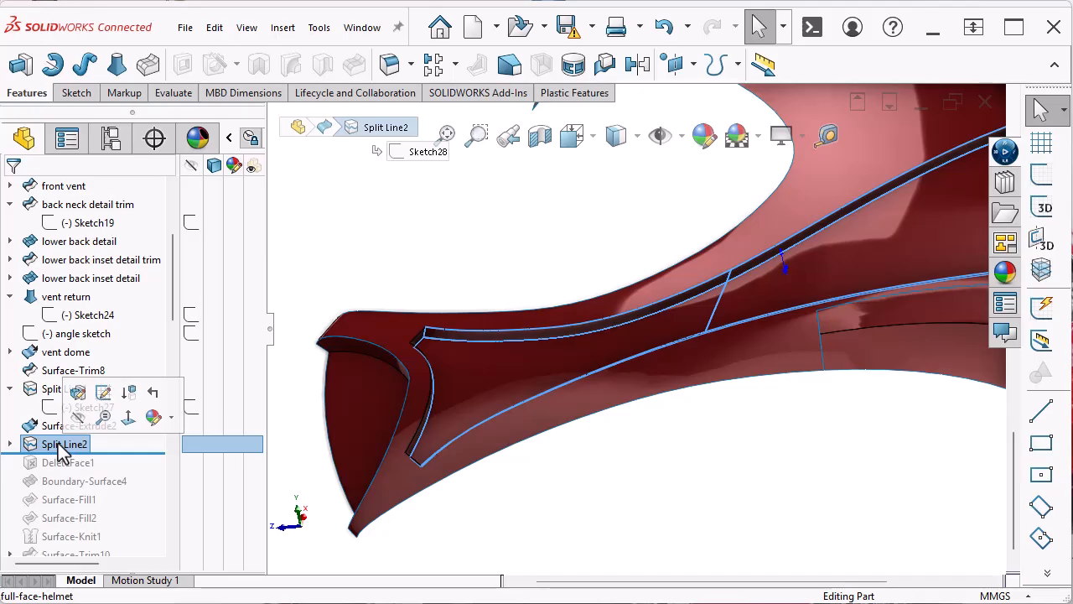
Step: Expand Split Line2 in the model history and highlight its Sketch28 against the whole helmet
left_click(10, 445)
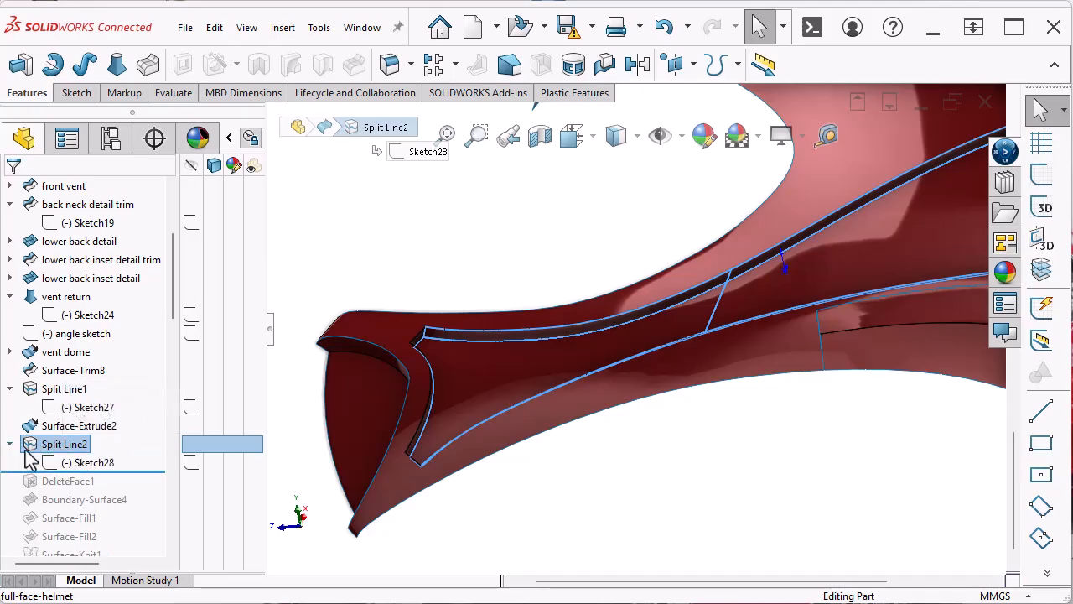
left_click(84, 463)
scroll(354, 482, "up", 3)
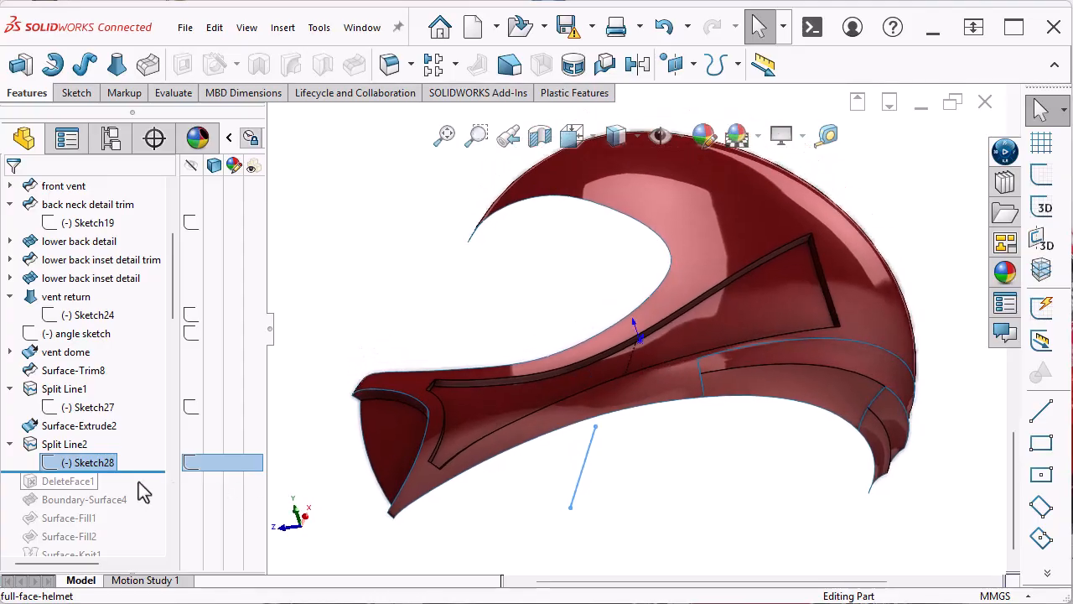
Step: Roll the model history forward to include DeleteFace1 and inspect the opened area of the helmet
left_click_drag(125, 472, 116, 493)
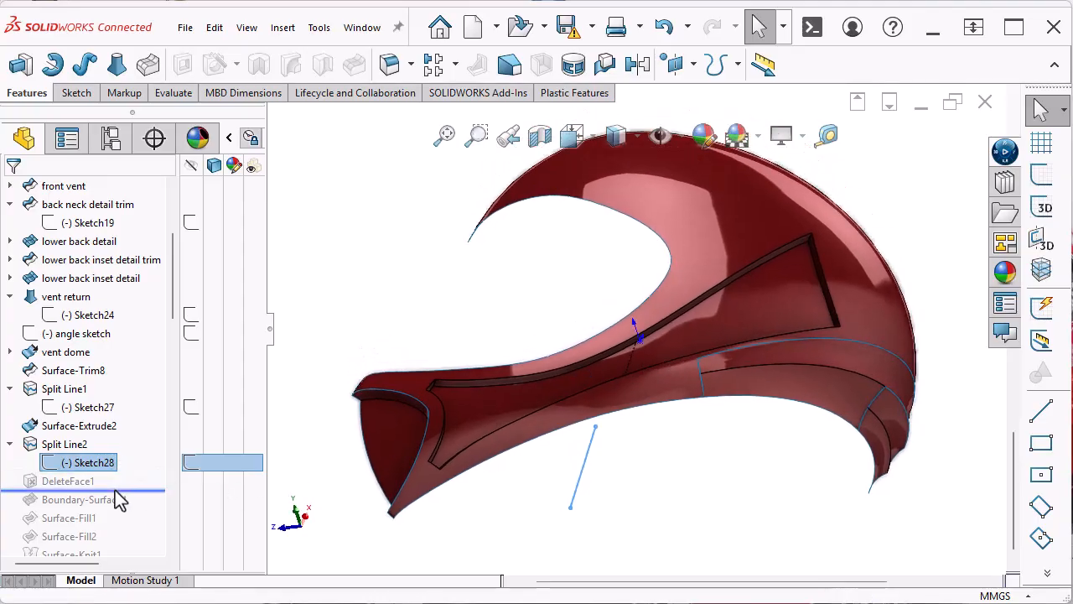
scroll(478, 455, "down", 5)
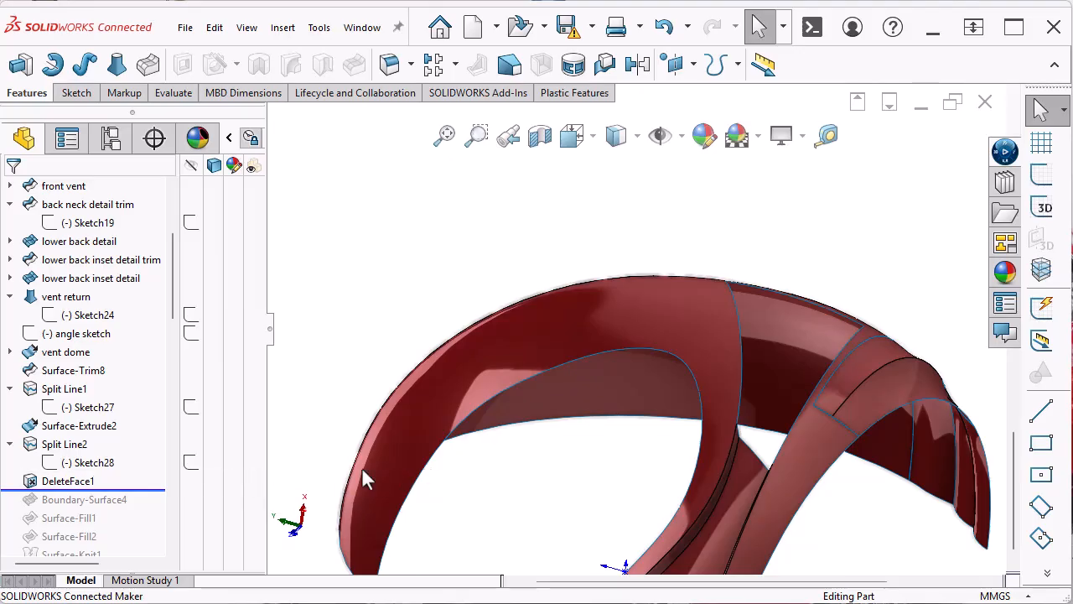
middle_click_drag(410, 478, 352, 478)
Step: Roll the history forward to include Boundary-Surface4, check its two end edges and open its definition
left_click_drag(150, 491, 137, 506)
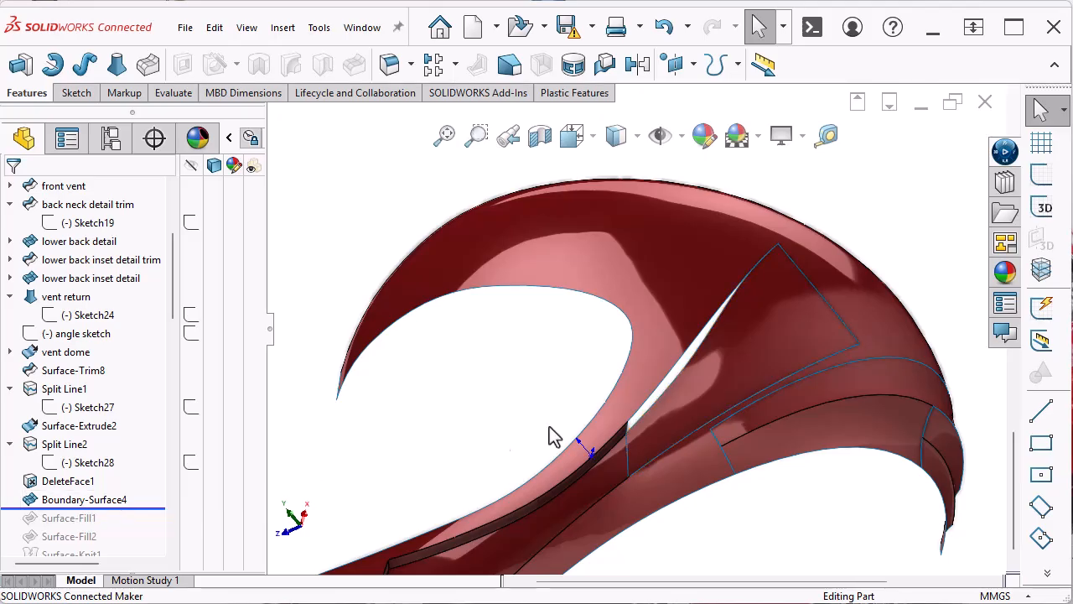
left_click(626, 454)
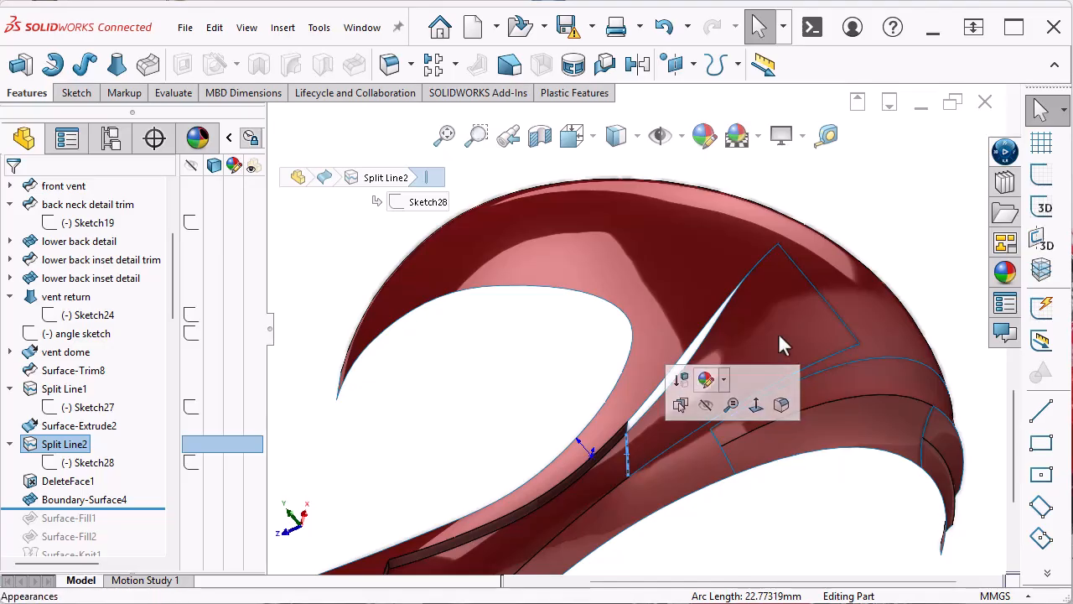
left_click(836, 313)
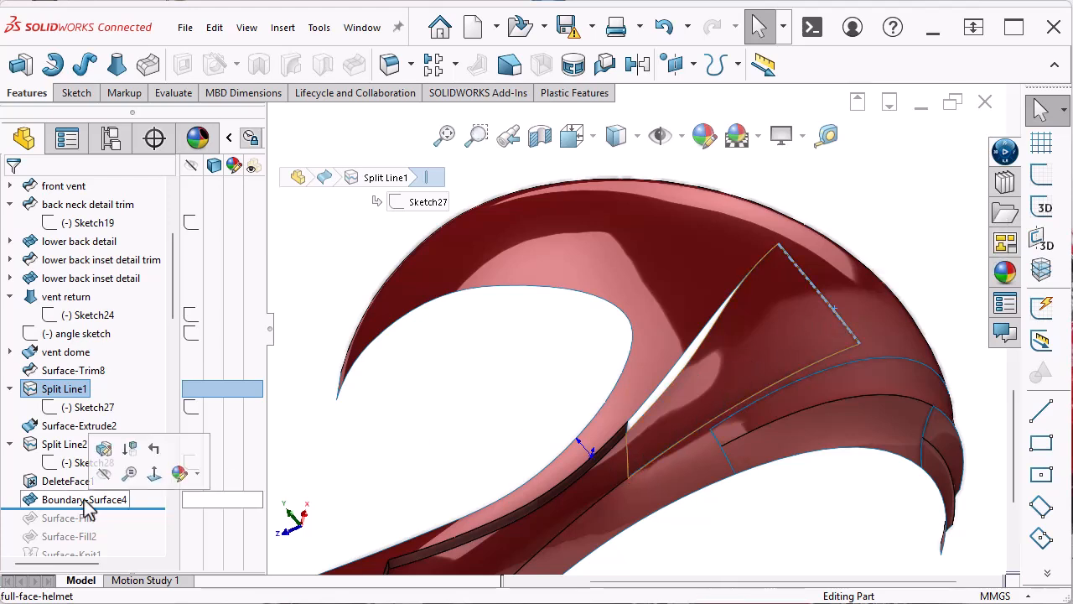
left_click(67, 499)
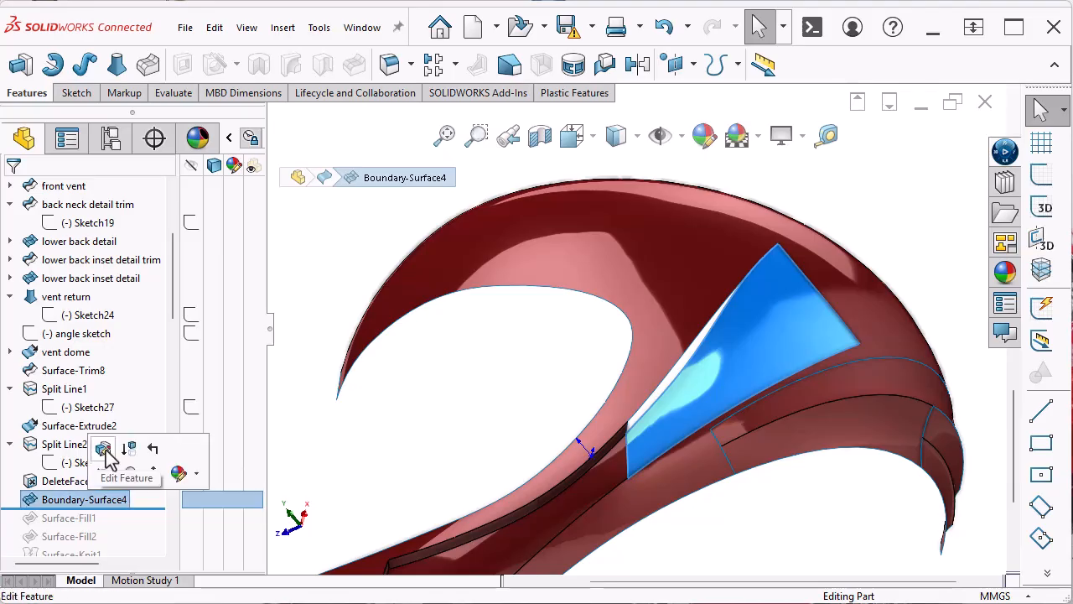
left_click(107, 453)
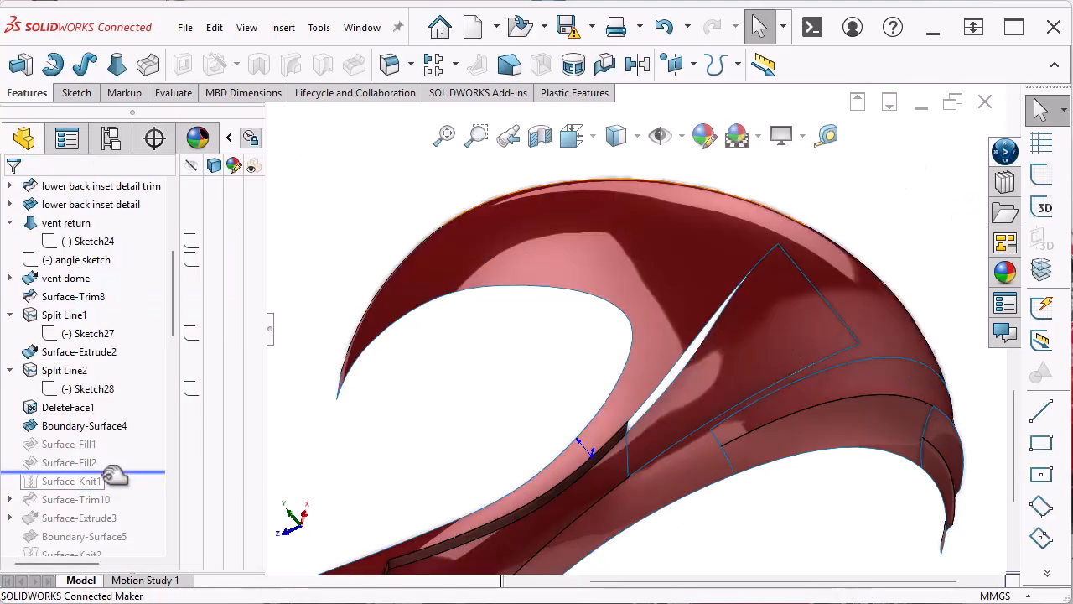
Step: Roll the history forward to include Surface-Fill1, Surface-Fill2 and Surface-Knit1
left_click_drag(115, 475, 98, 475)
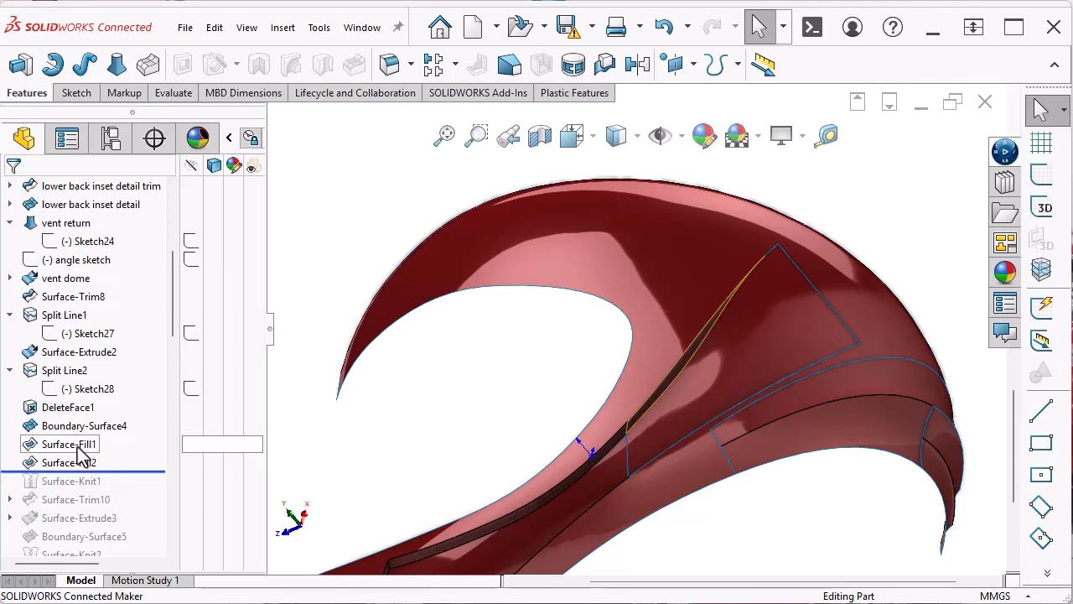
left_click(75, 445)
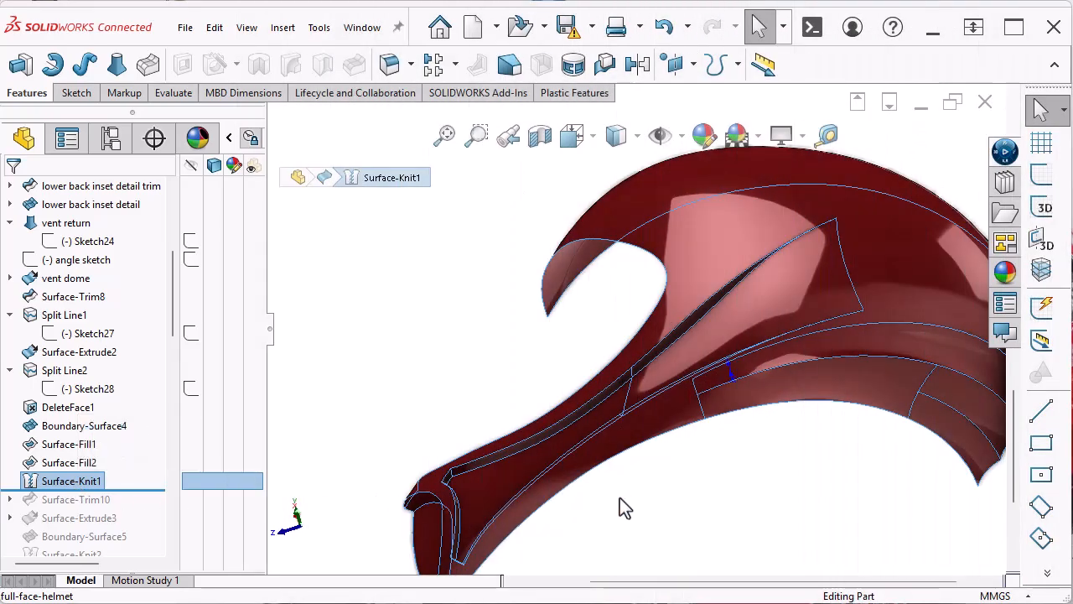
left_click(702, 489)
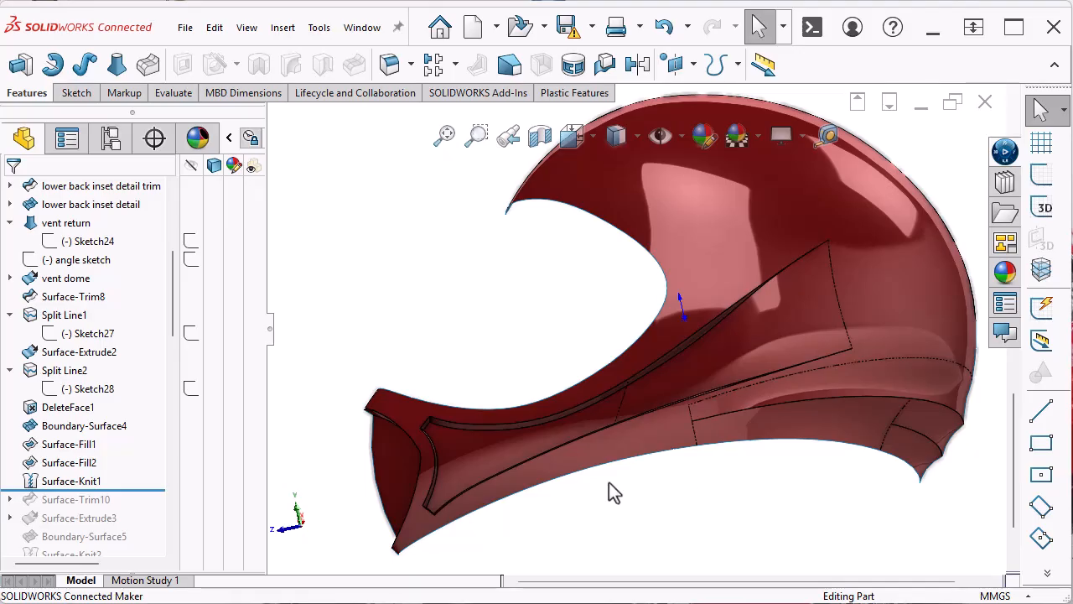
Step: Highlight Surface-Knit1 on the helmet to examine the surfaces it joins, then clear the selection
left_click(73, 484)
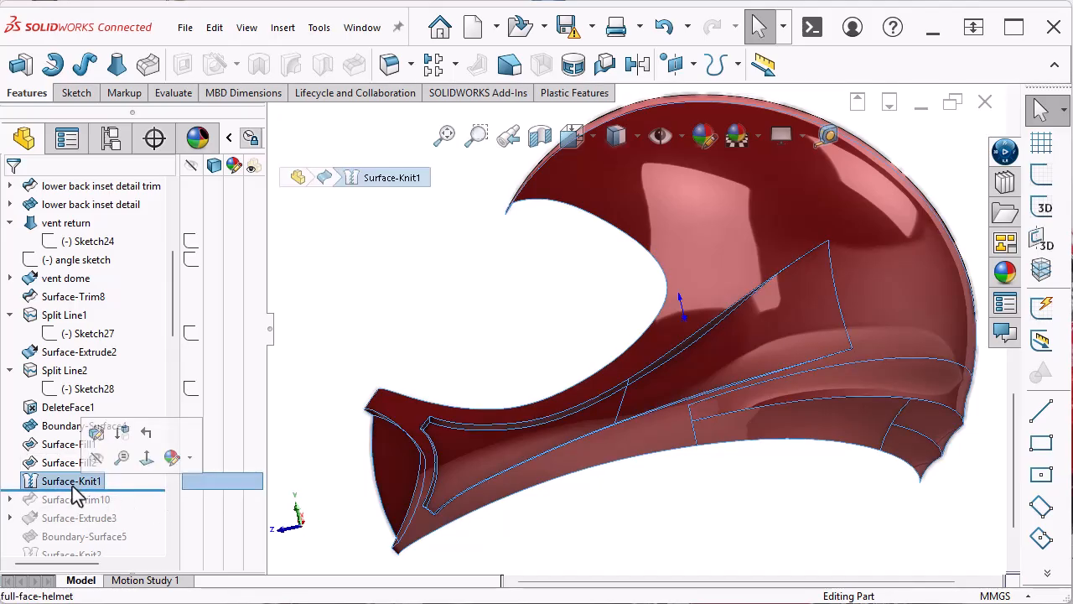
left_click(378, 329)
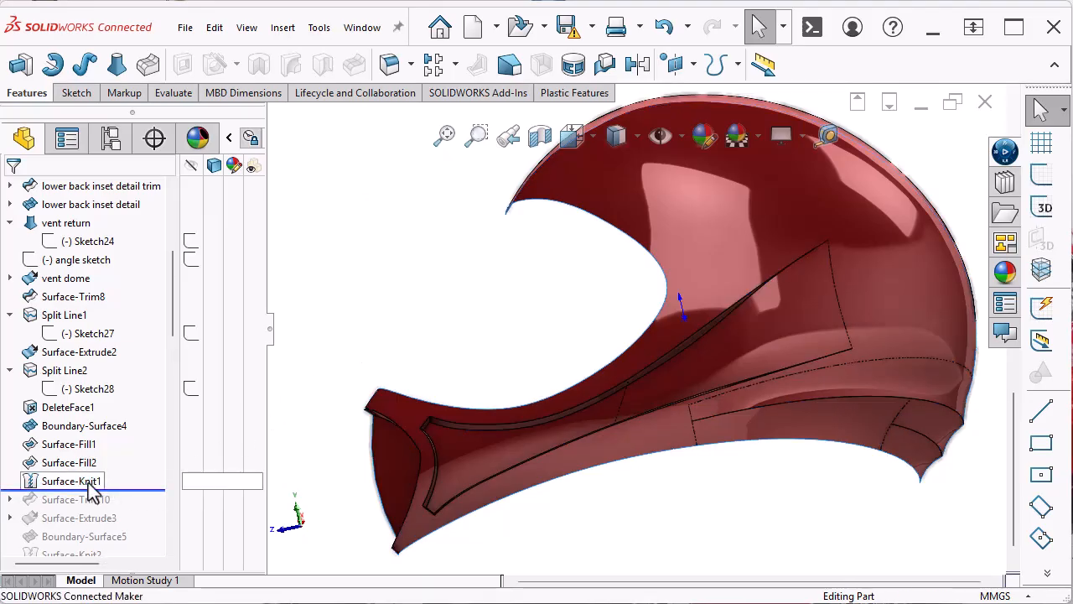
left_click(72, 480)
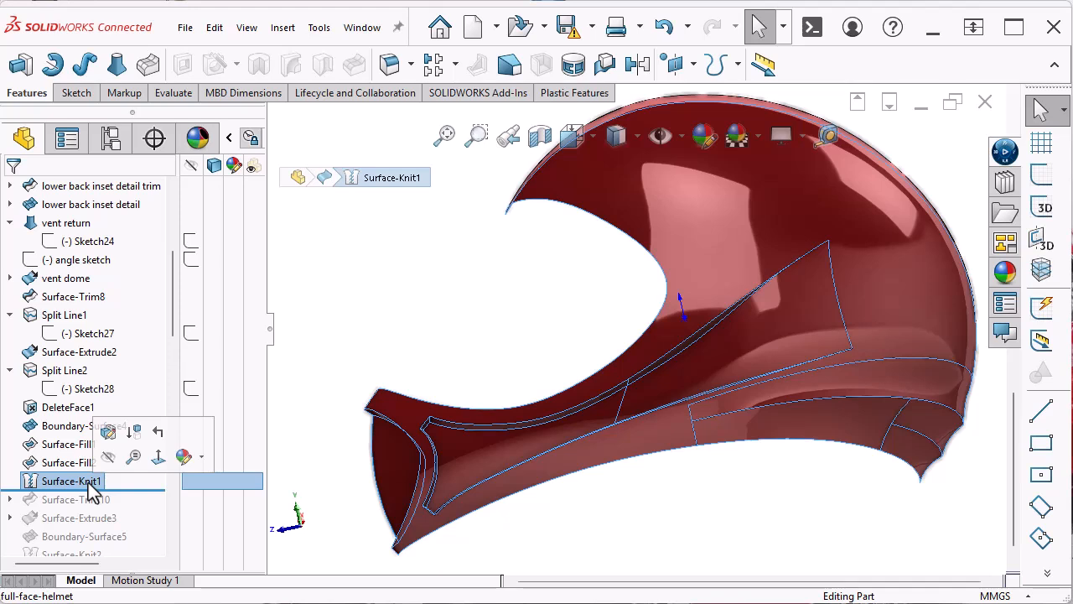
left_click(296, 462)
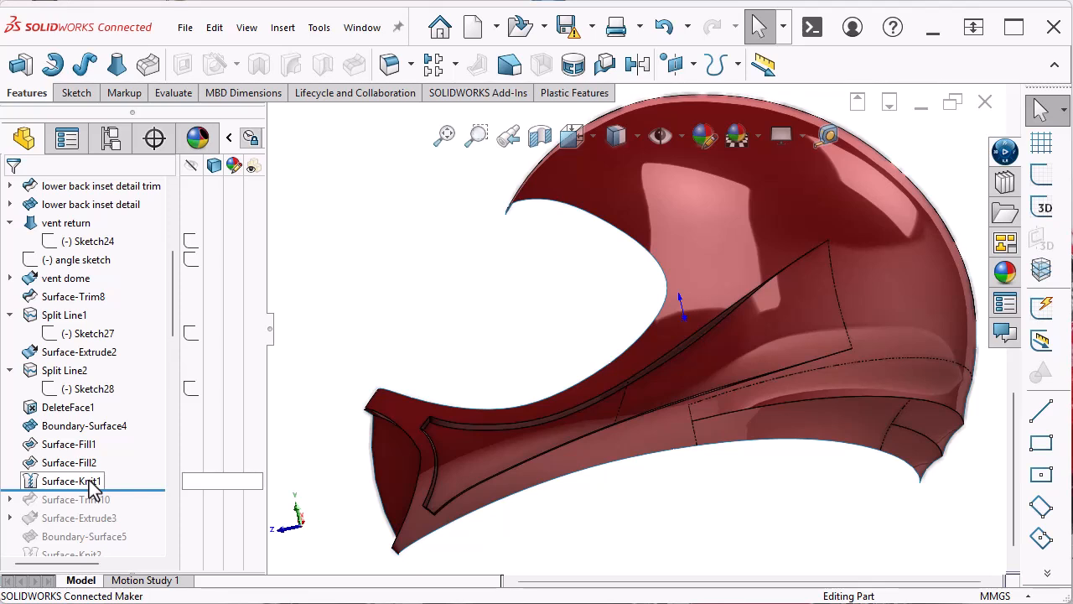
Step: Roll the history forward to include Surface-Trim10 and inspect the trimmed opening in the upper shell
scroll(136, 426, "down", 2)
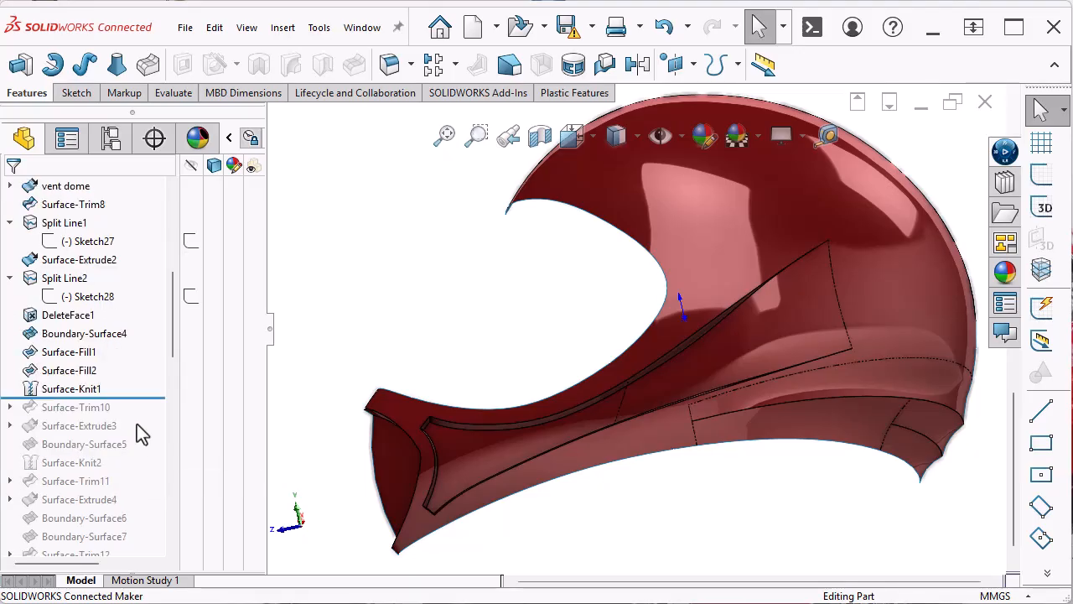
scroll(140, 433, "down", 2)
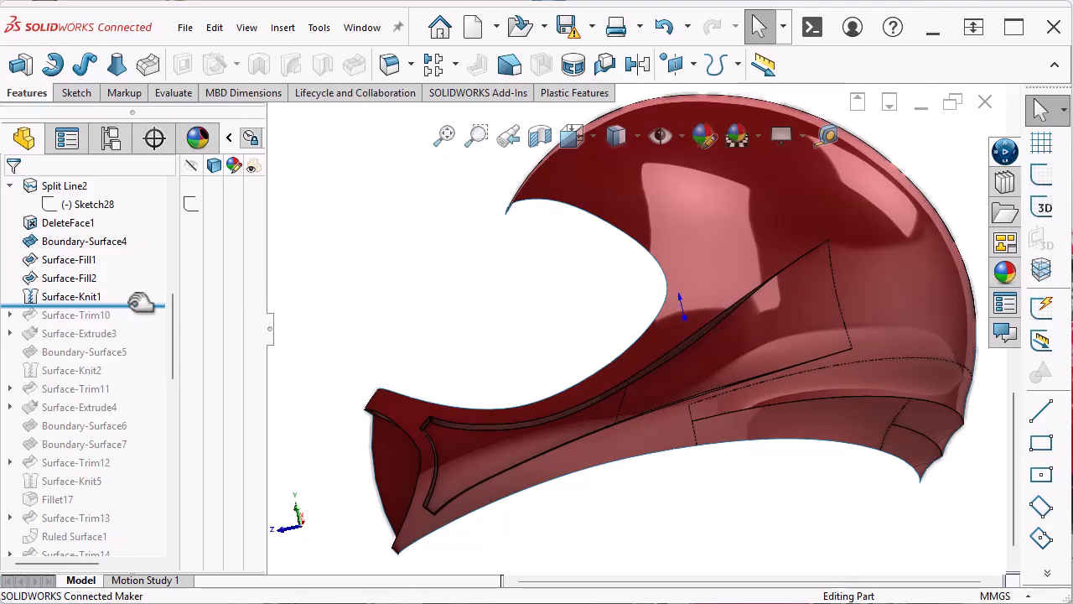
left_click_drag(140, 305, 131, 322)
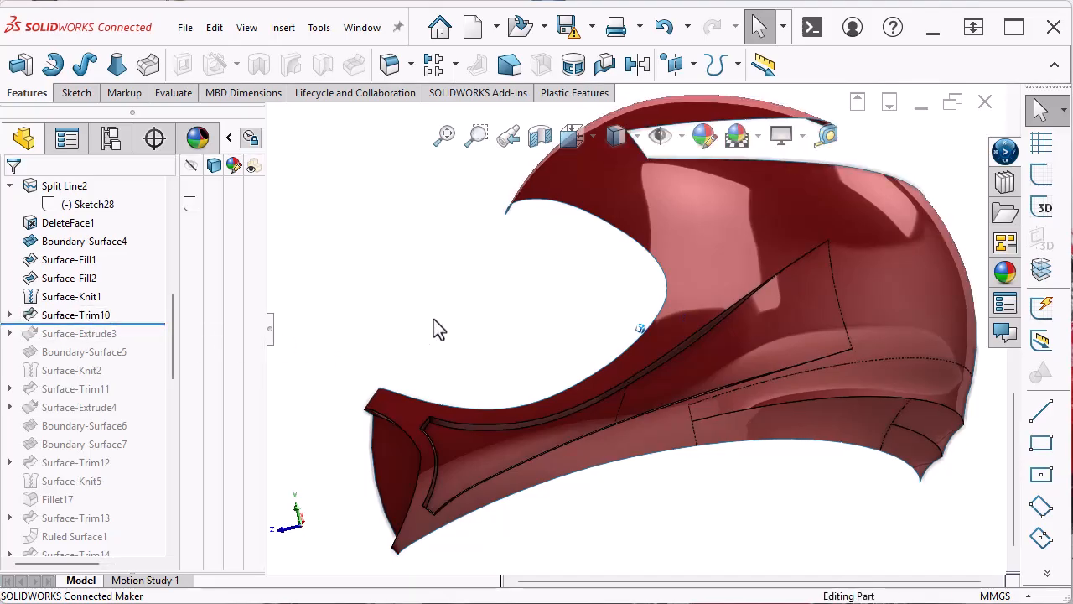
scroll(436, 328, "down", 5)
middle_click_drag(494, 360, 587, 353)
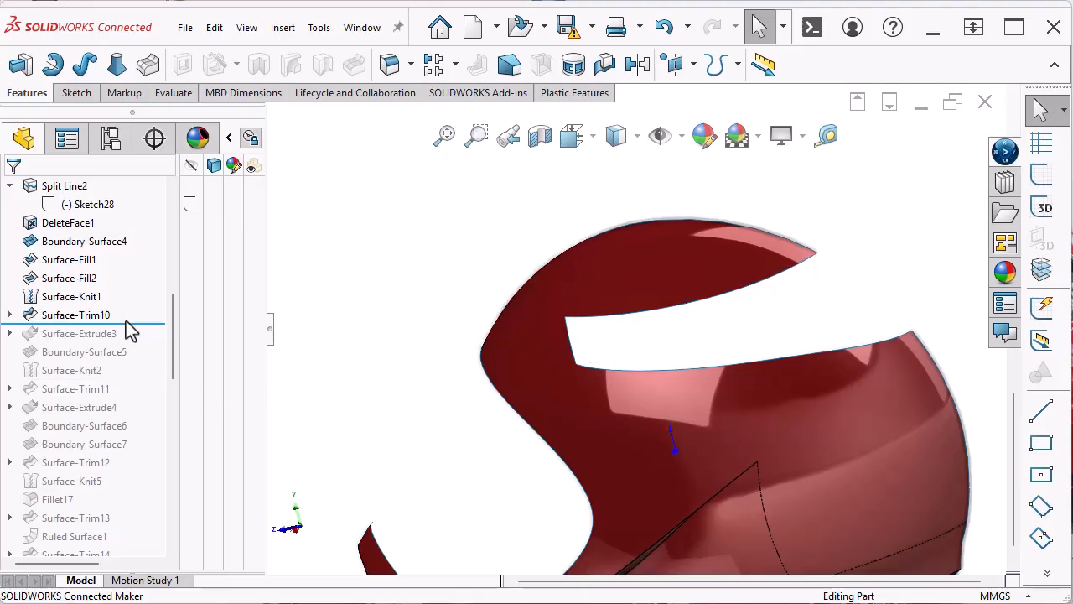
Step: Roll the history forward to include Surface-Extrude3, show its surface body and inspect it at the trimmed opening
left_click_drag(129, 330, 104, 342)
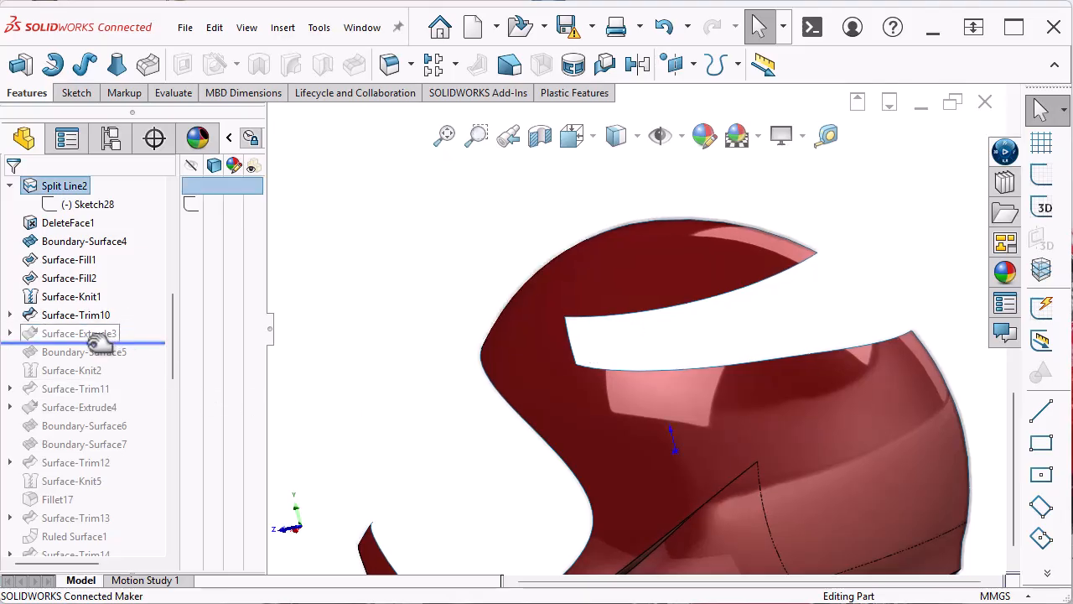
left_click(81, 351)
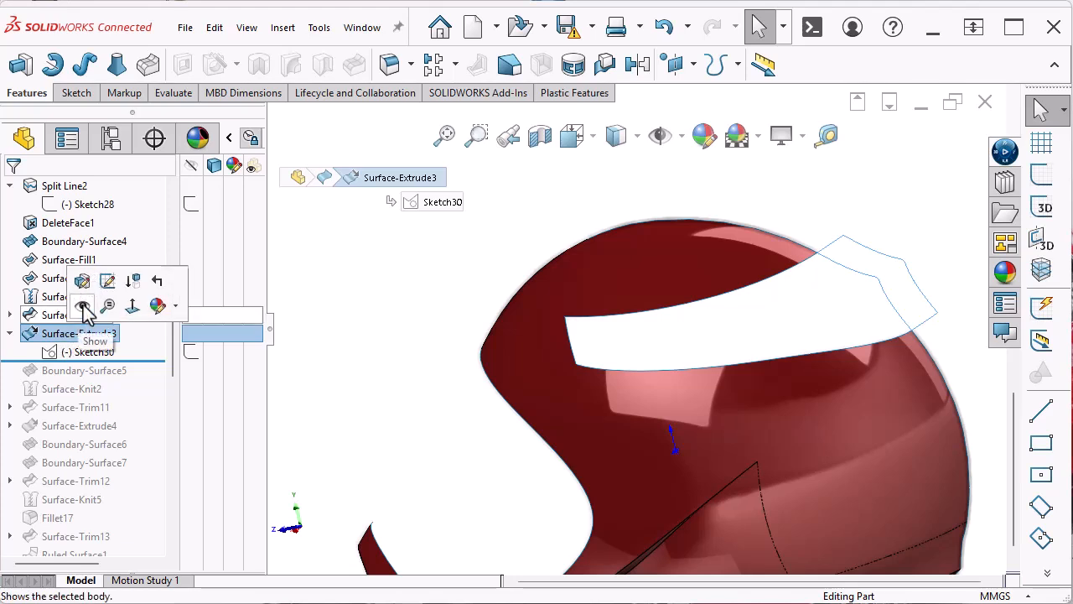
left_click(81, 305)
left_click(839, 202)
mouse_move(839, 202)
middle_mouse_down()
mouse_move(866, 270)
mouse_move(752, 319)
middle_mouse_up()
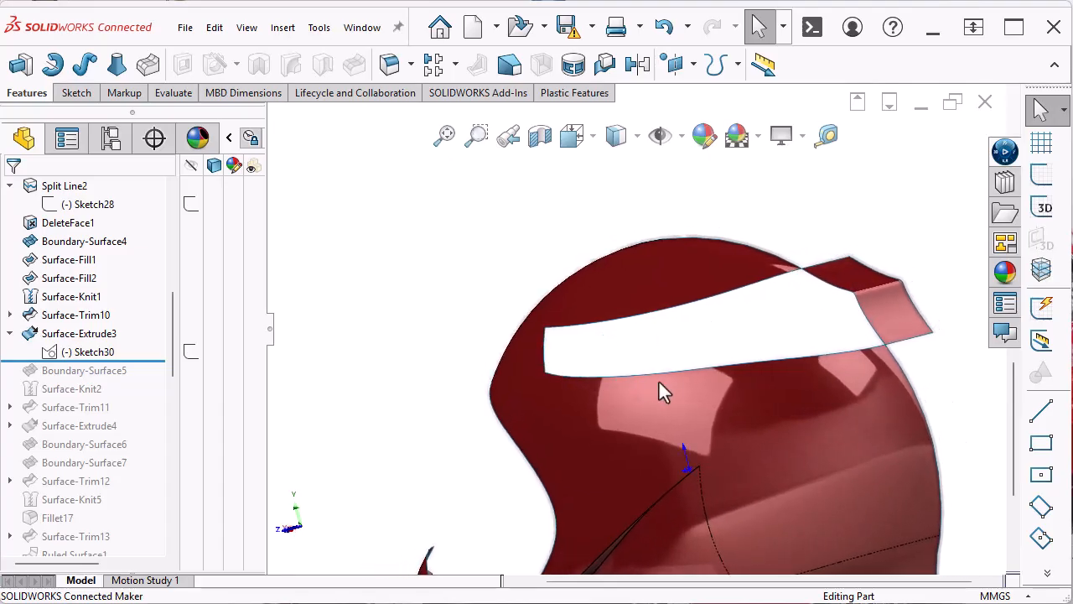
mouse_move(832, 295)
middle_mouse_down()
mouse_move(878, 360)
mouse_move(875, 432)
mouse_move(850, 442)
mouse_move(849, 461)
middle_mouse_up()
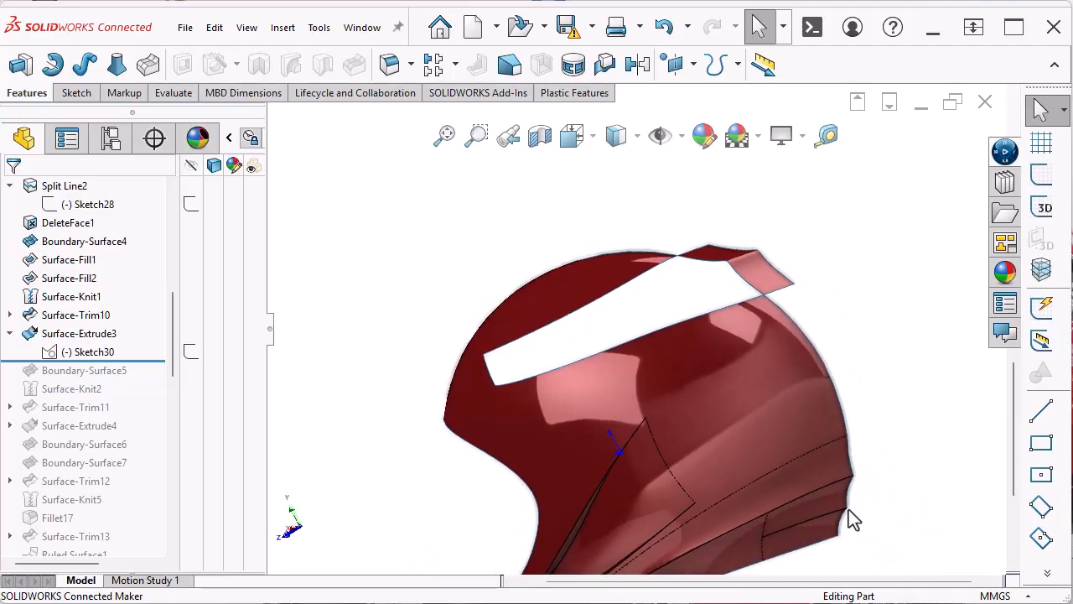
mouse_move(800, 304)
middle_mouse_down()
mouse_move(772, 296)
mouse_move(868, 307)
middle_mouse_up()
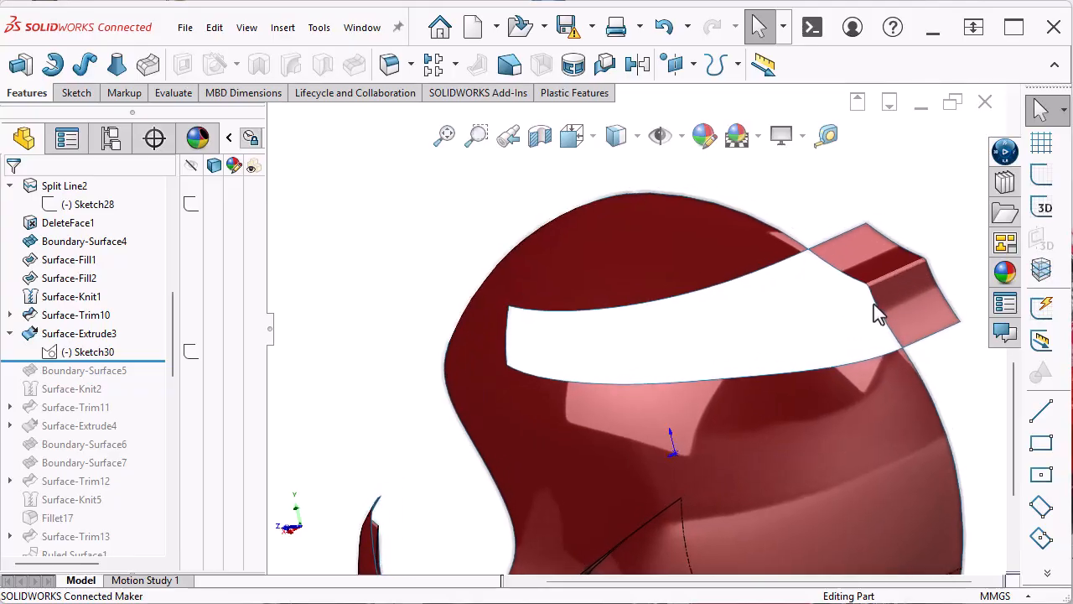
mouse_move(876, 312)
middle_mouse_down()
mouse_move(895, 454)
mouse_move(904, 437)
mouse_move(842, 402)
middle_mouse_up()
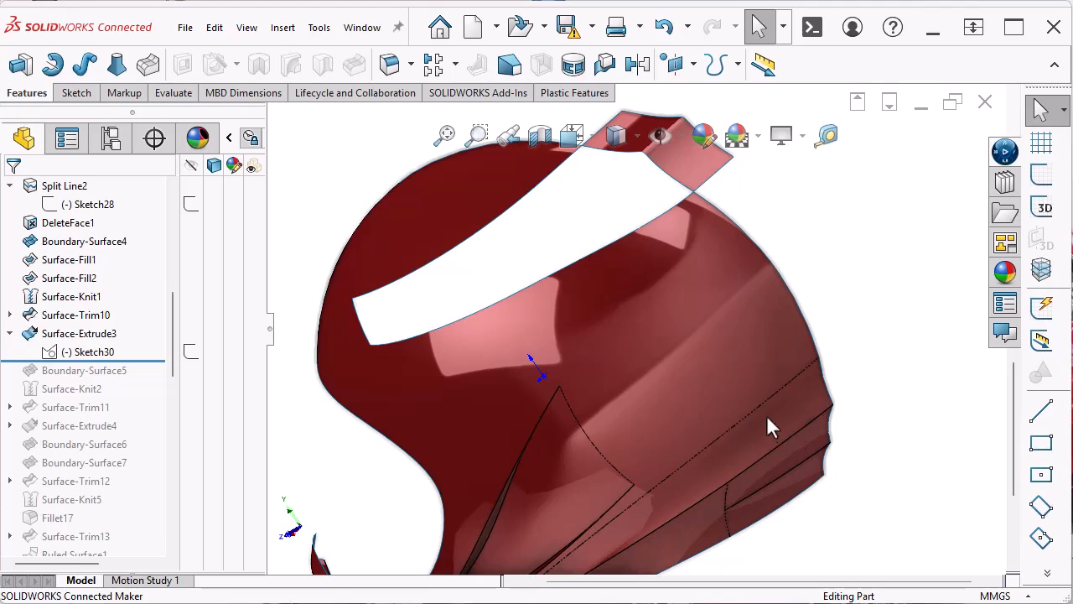
scroll(710, 244, "up", 3)
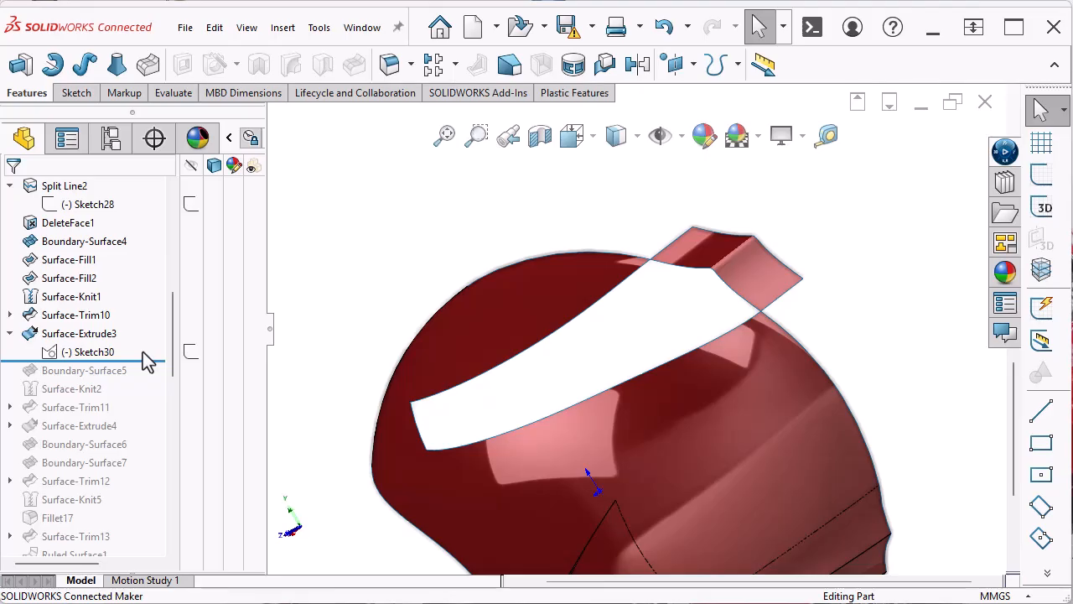
Step: Roll the history forward to include Boundary-Surface5 and hide the Surface-Extrude3 body
left_click_drag(147, 361, 146, 380)
left_click(758, 264)
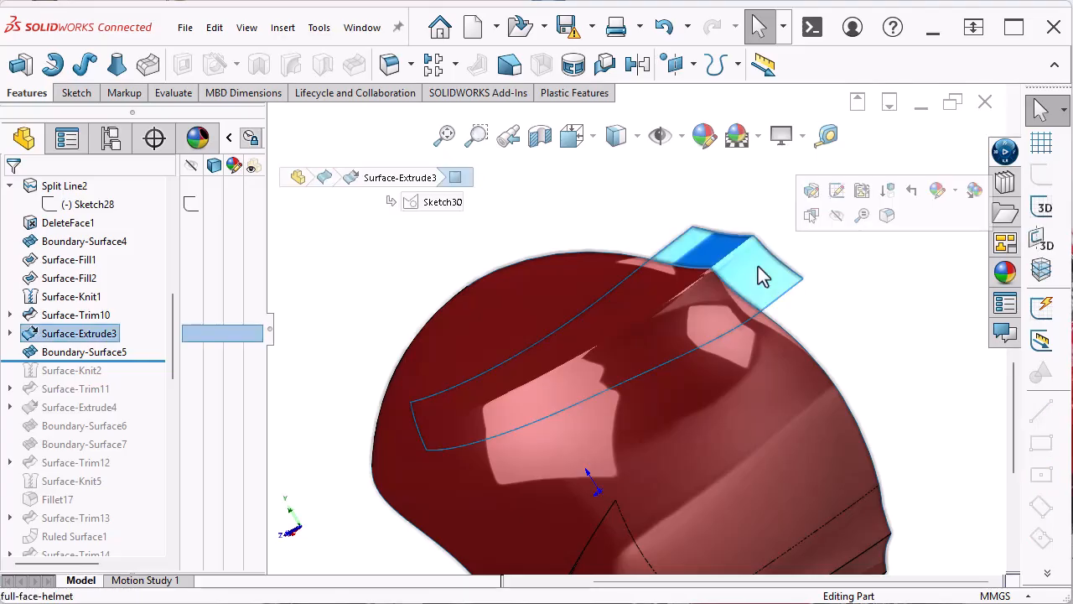
left_click(835, 217)
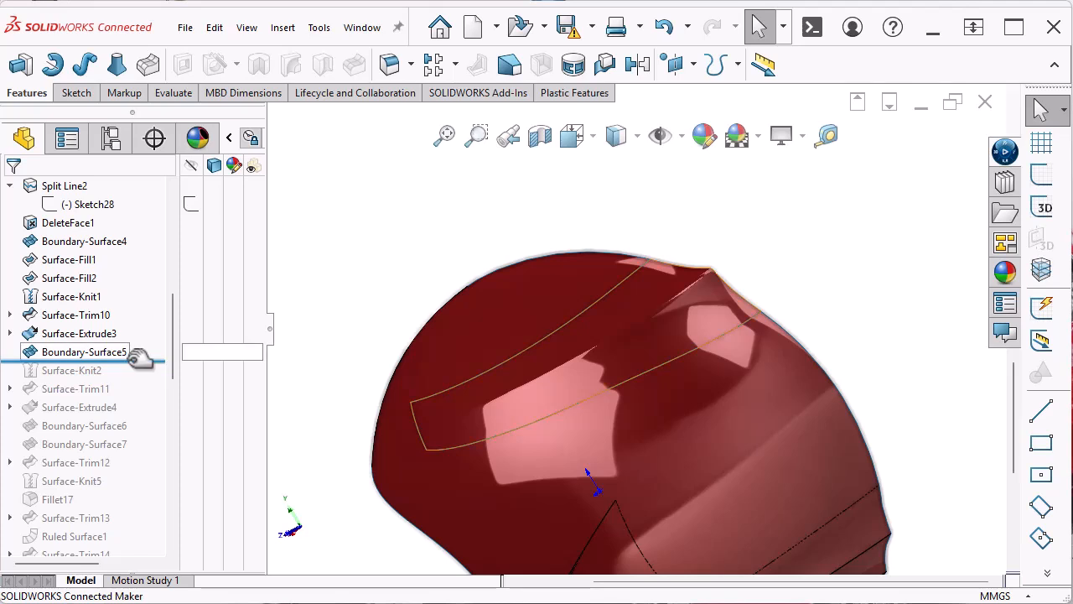
Step: Roll the history forward one feature at a time through Surface-Knit2, Surface-Trim11 and Surface-Extrude4
left_click_drag(138, 358, 92, 373)
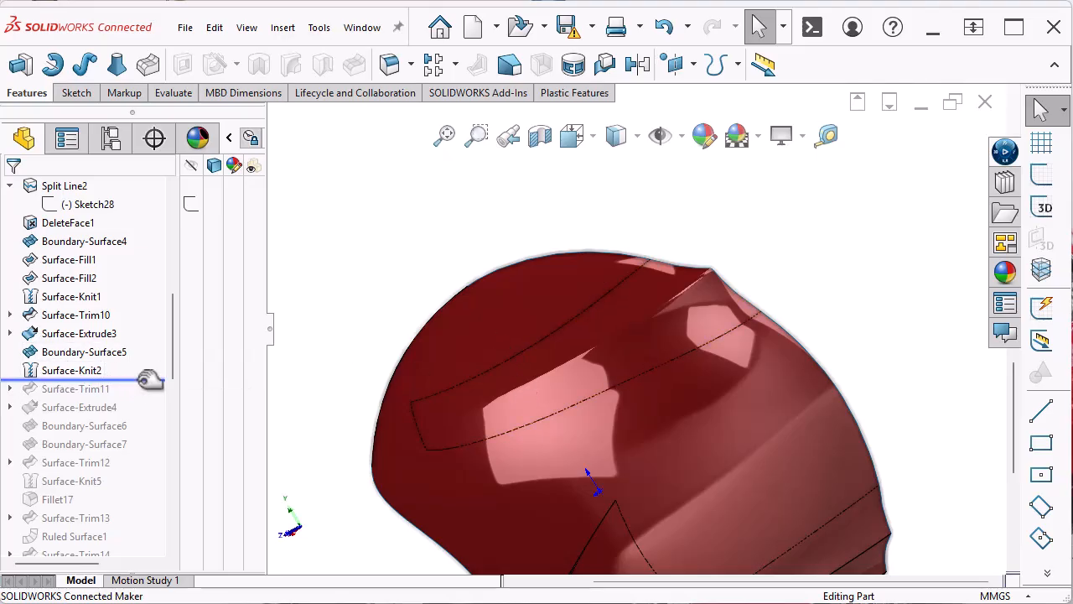
left_click_drag(149, 379, 148, 395)
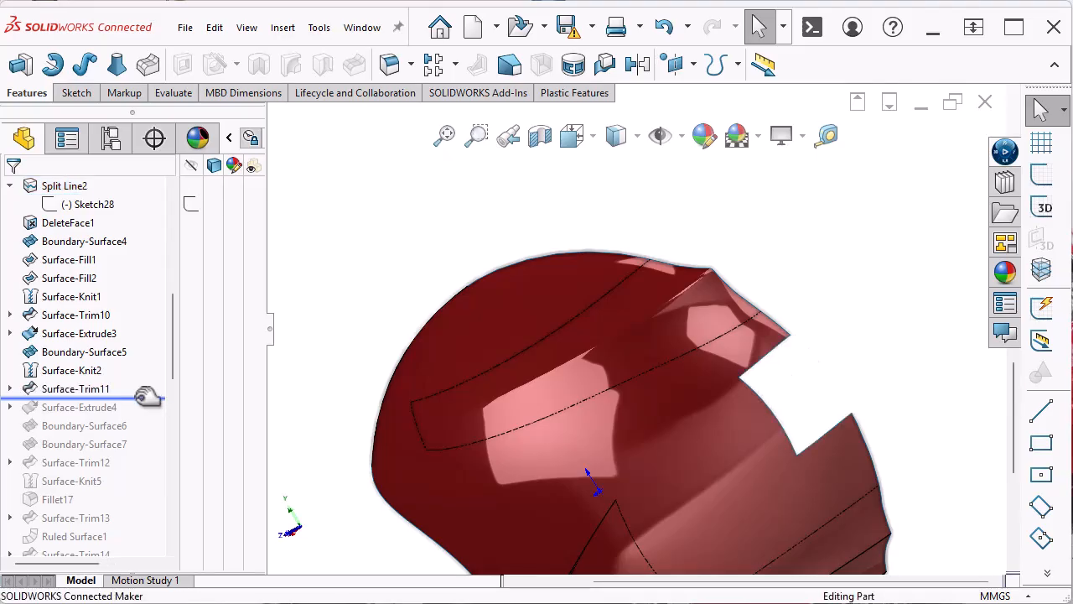
left_click_drag(148, 397, 132, 417)
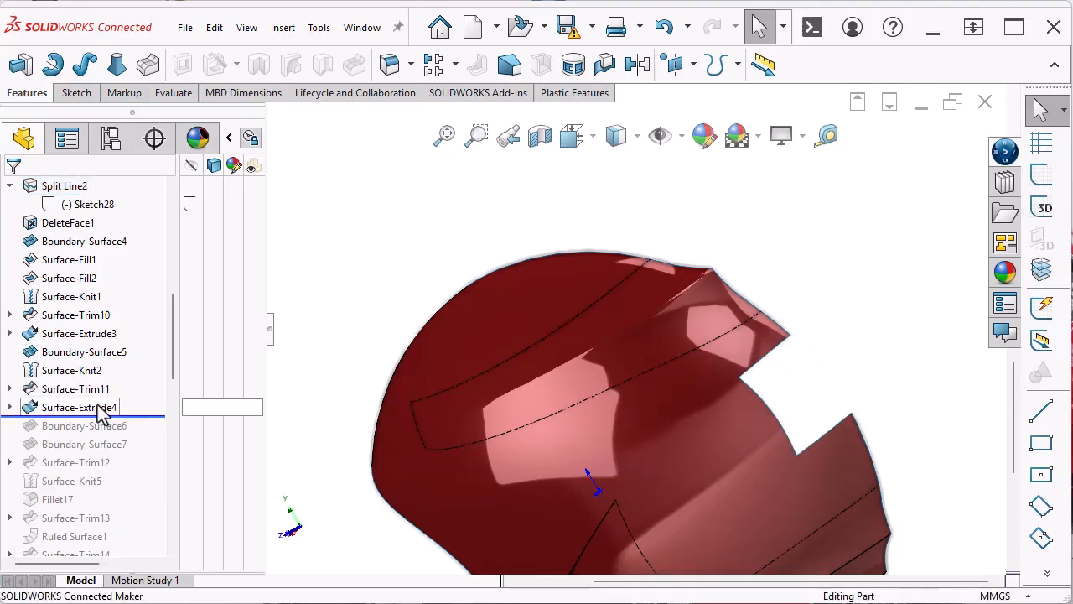
Step: Highlight the Surface-Extrude4 body at the rear cutout and roll the history forward to include Boundary-Surface6 and Boundary-Surface7
left_click(84, 408)
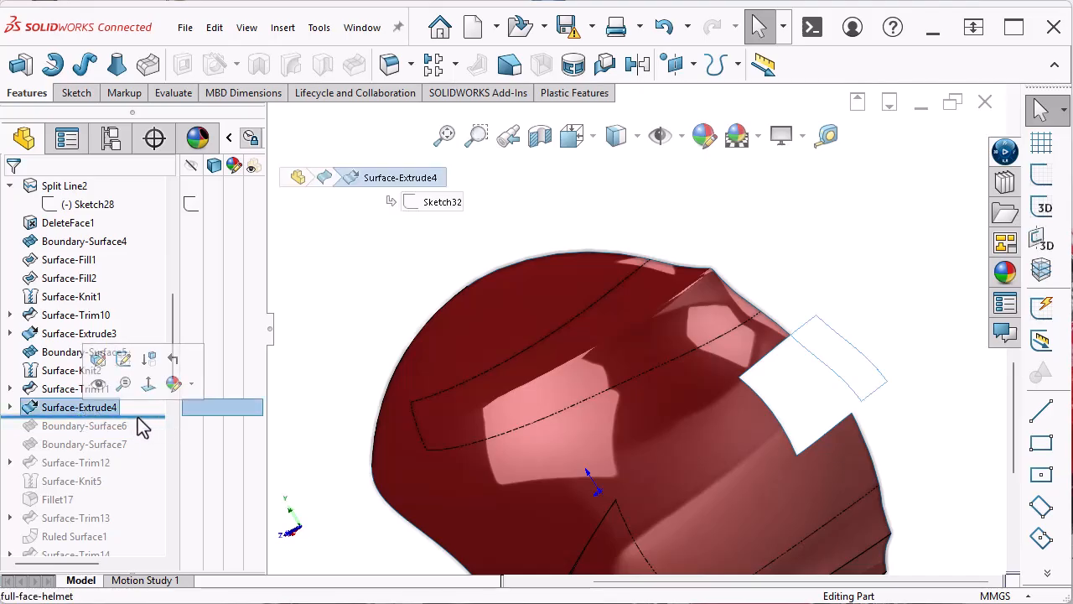
left_click(138, 417)
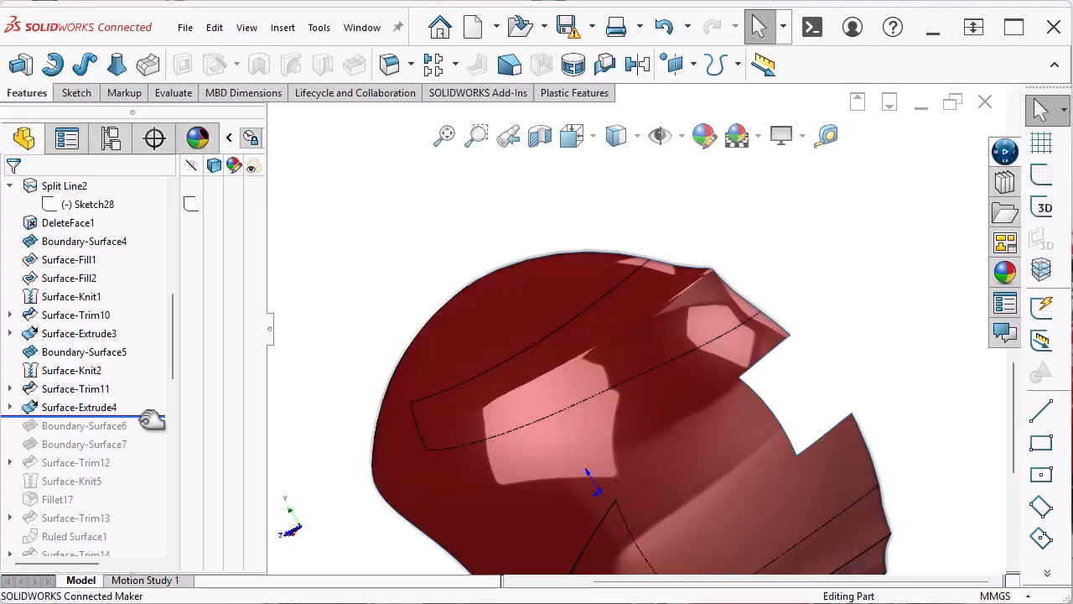
left_click_drag(147, 420, 144, 454)
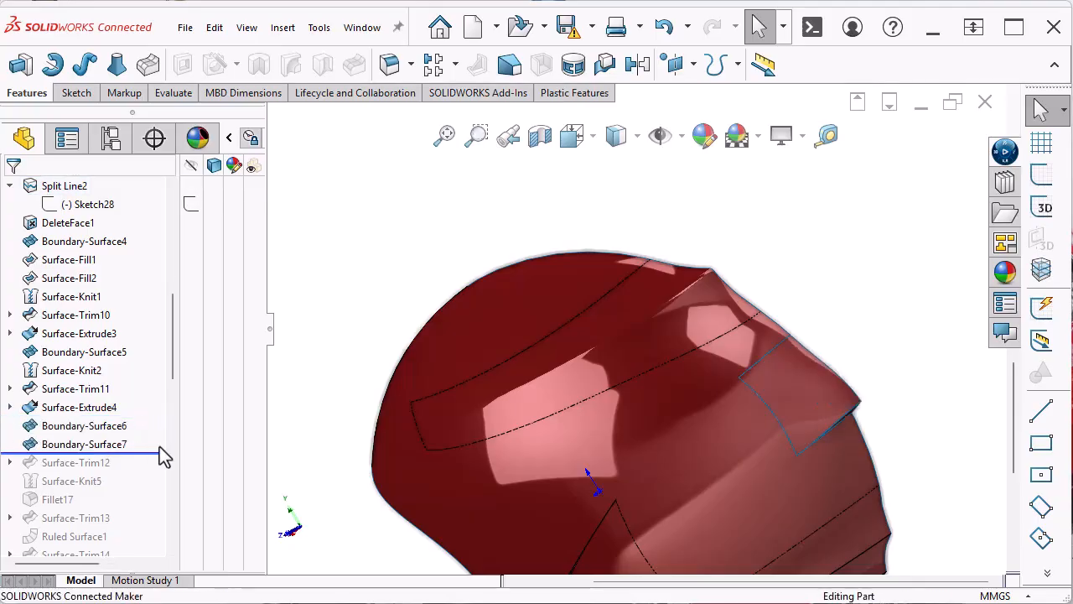
Step: Highlight Surface-Extrude4 and Boundary-Surface7 at the helmet's rear cutout to inspect how the two surfaces meet
left_click(76, 407)
middle_click_drag(419, 457, 780, 391)
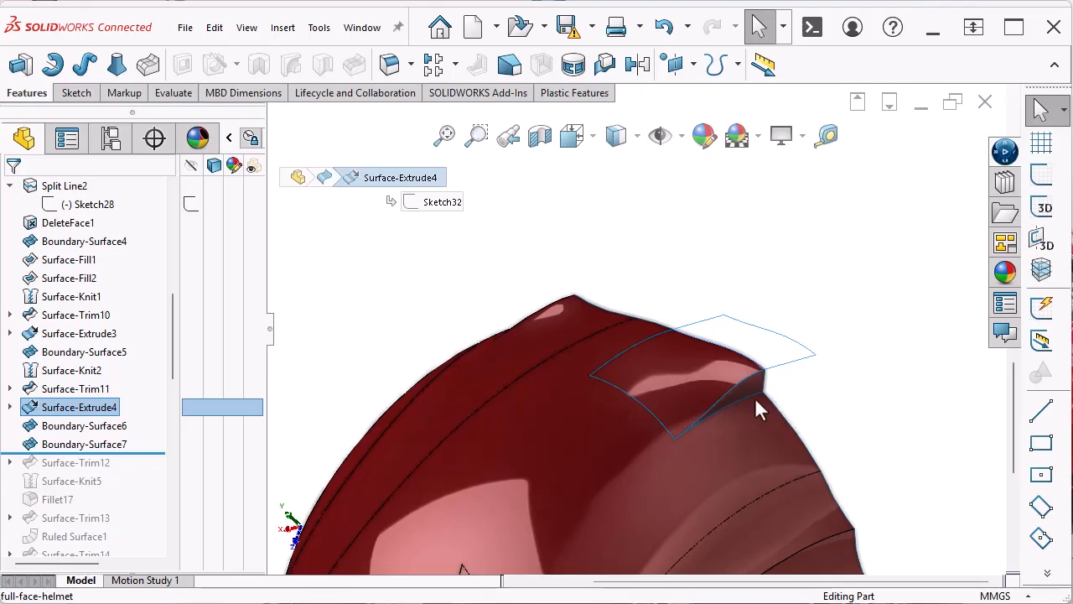
left_click(90, 447)
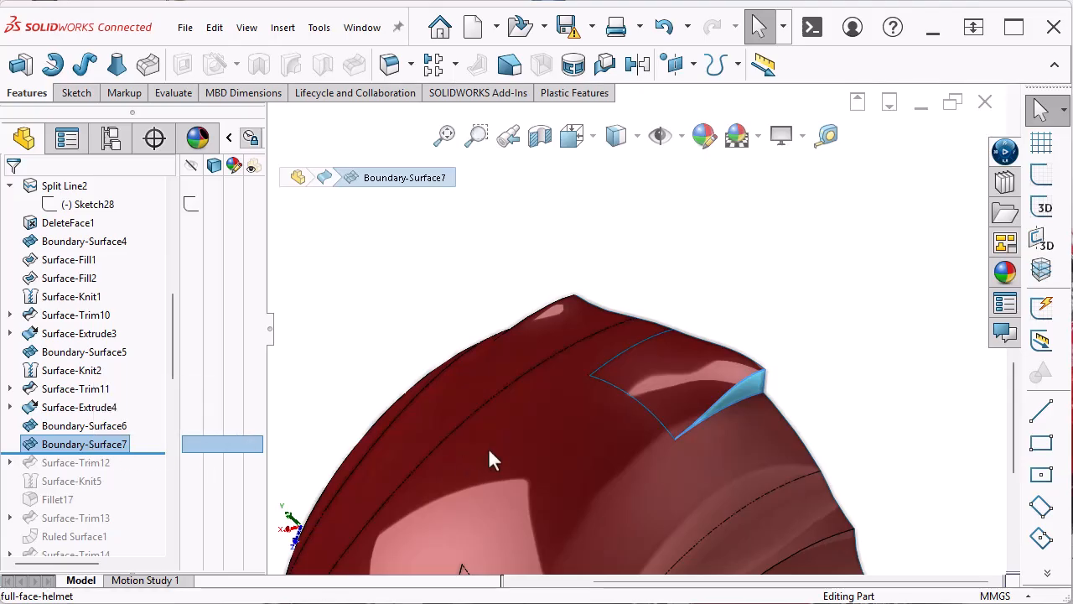
left_click(855, 392)
Step: Roll the history forward to include Surface-Trim12 and highlight the Boundary-Surface7 face beneath the rear spoiler edge
middle_click_drag(855, 392, 906, 396)
scroll(656, 444, "up", 2)
key("Down")
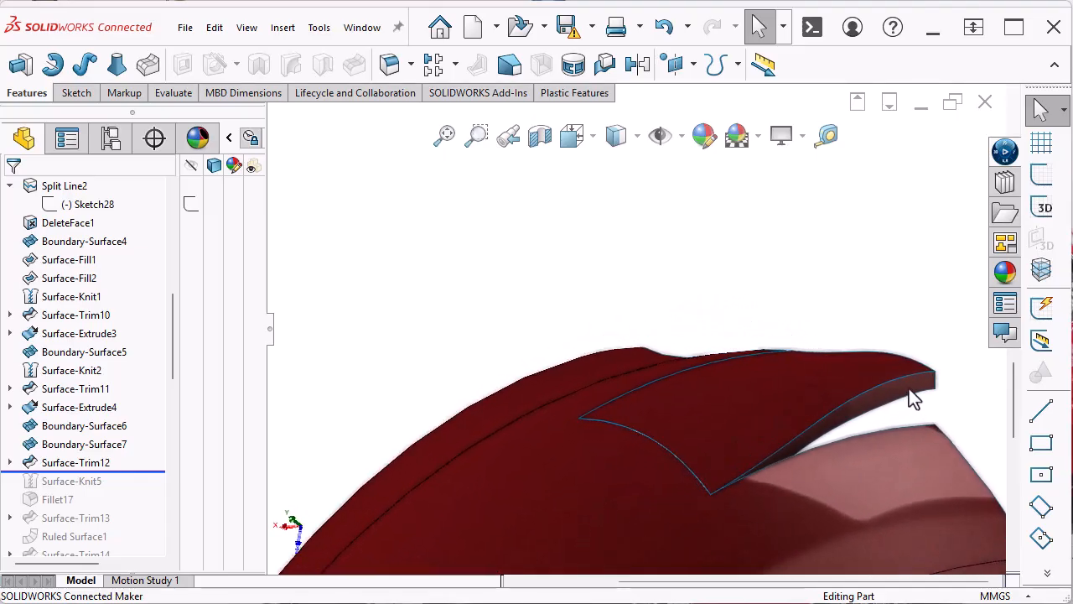
left_click(910, 387)
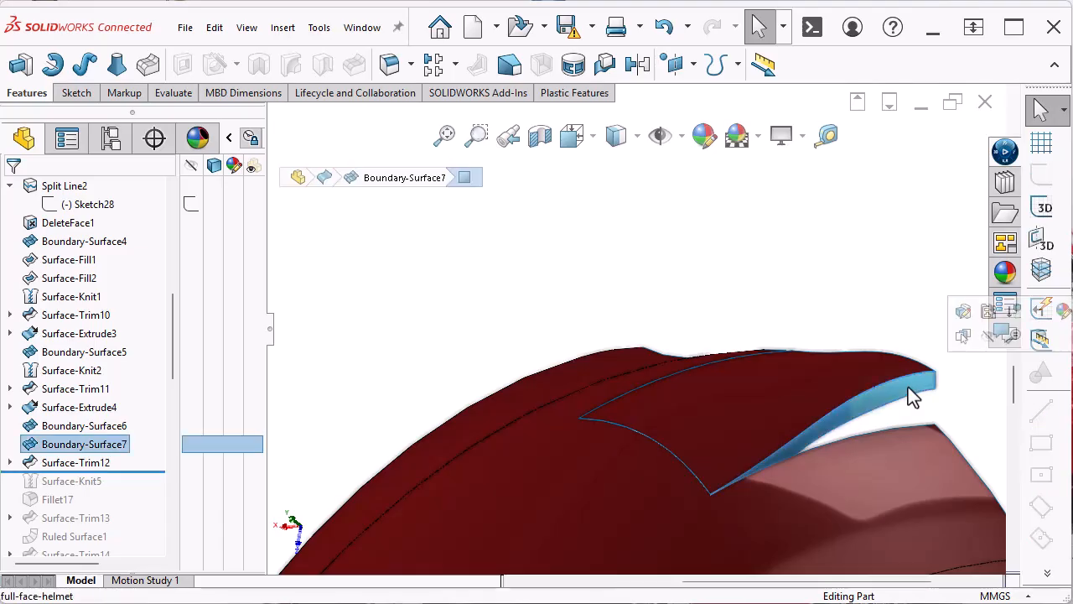
key("Escape")
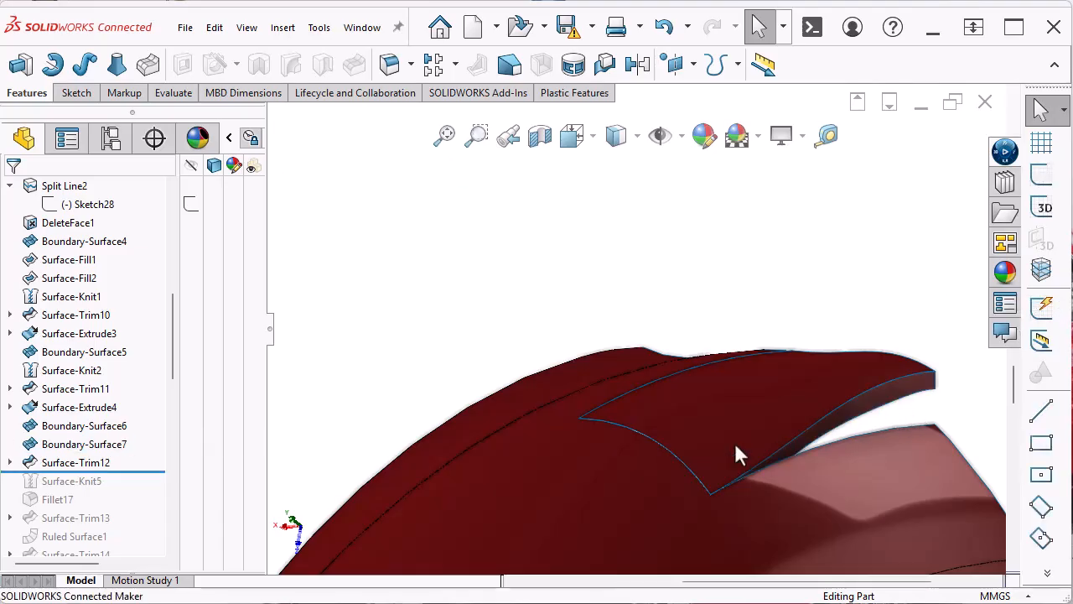
Step: Roll the history forward to include Surface-Knit5 and inspect the curved Surface-Trim11 edge bordering the rear spoiler
middle_click_drag(397, 401, 312, 431)
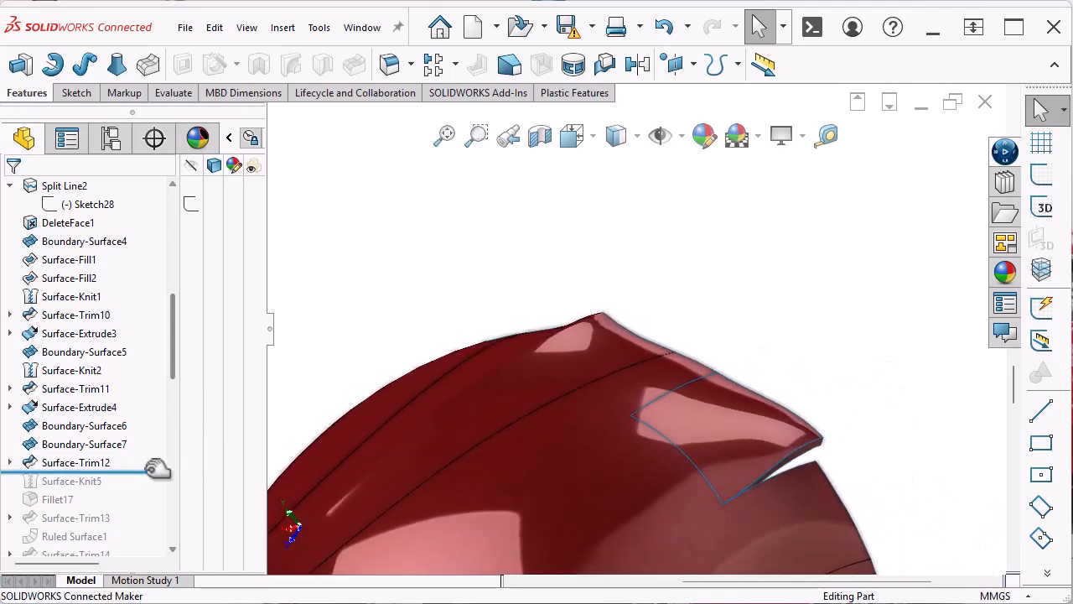
mouse_move(157, 470)
left_mouse_down()
mouse_move(137, 487)
mouse_move(160, 486)
left_mouse_up()
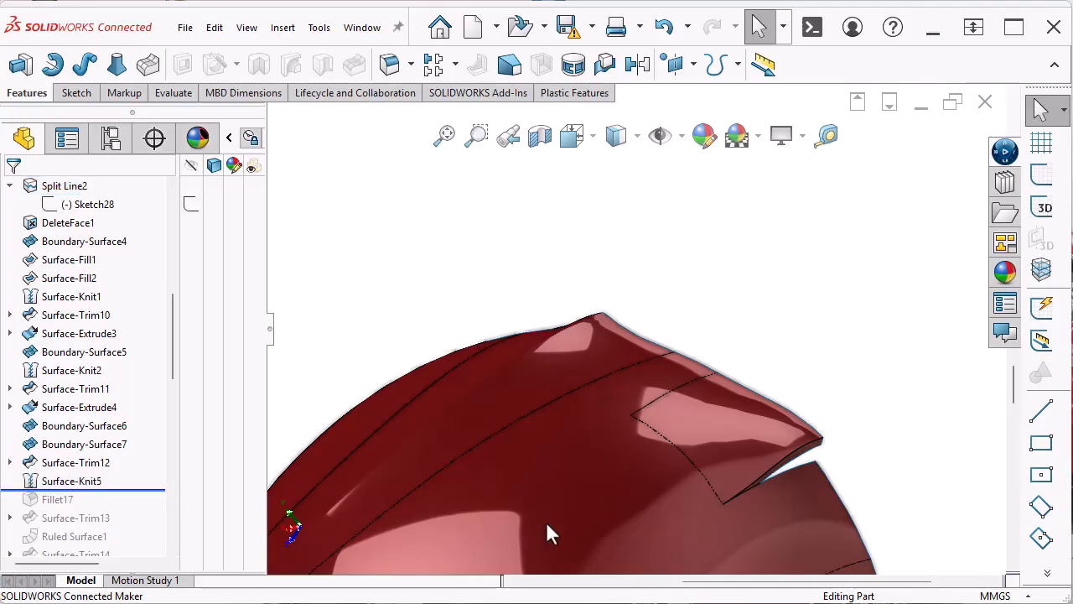
left_click(701, 473)
middle_click_drag(716, 440, 713, 411)
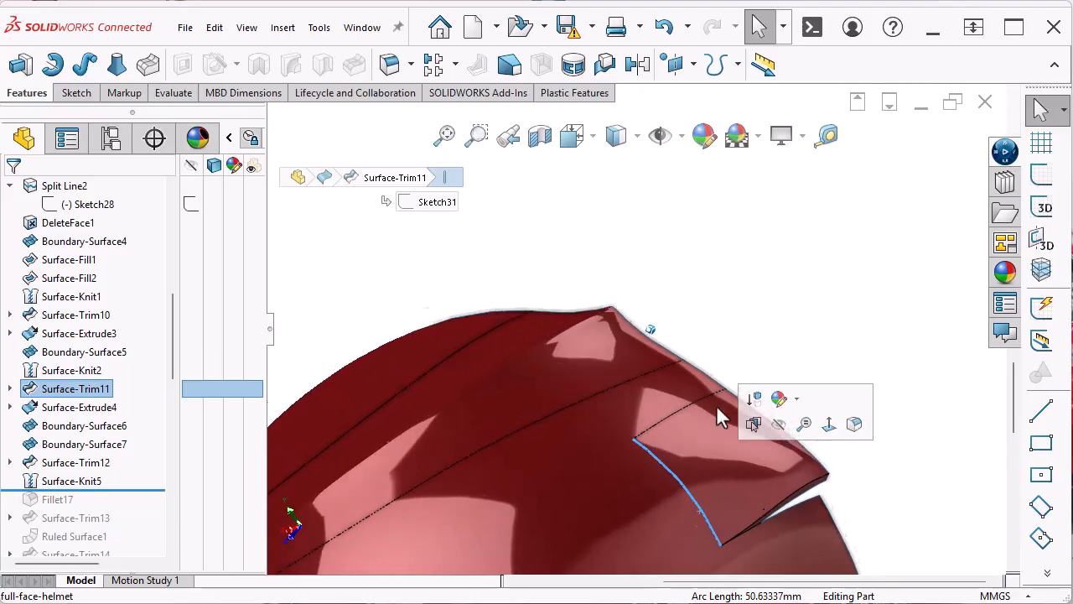
left_click(912, 438)
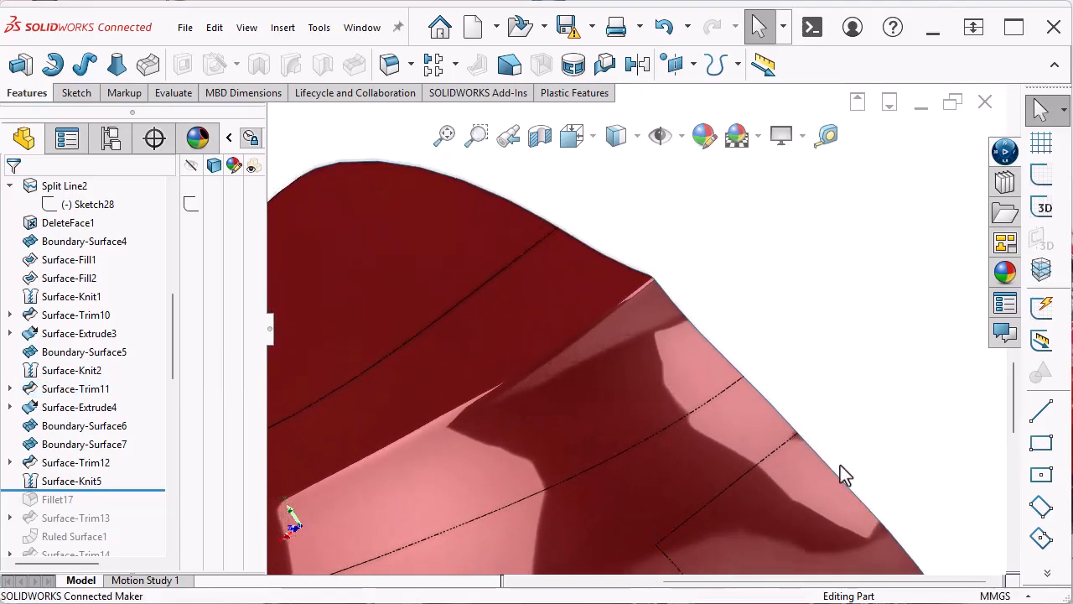
left_click(747, 468)
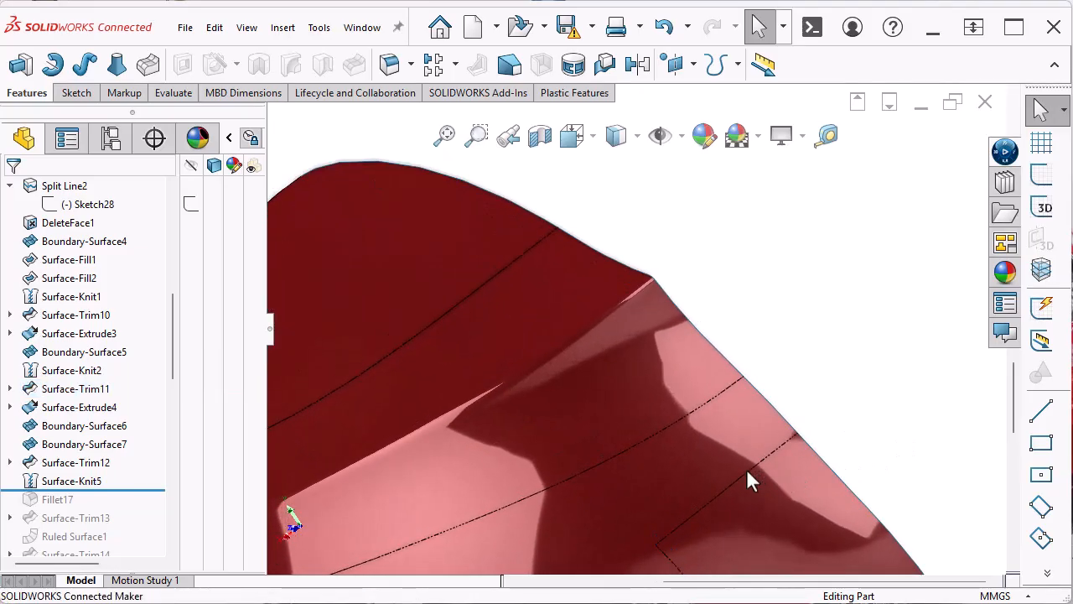
Step: Review the part/assembly tangent edge display setting in the system's display options without changing it
left_click(909, 492)
left_click(319, 33)
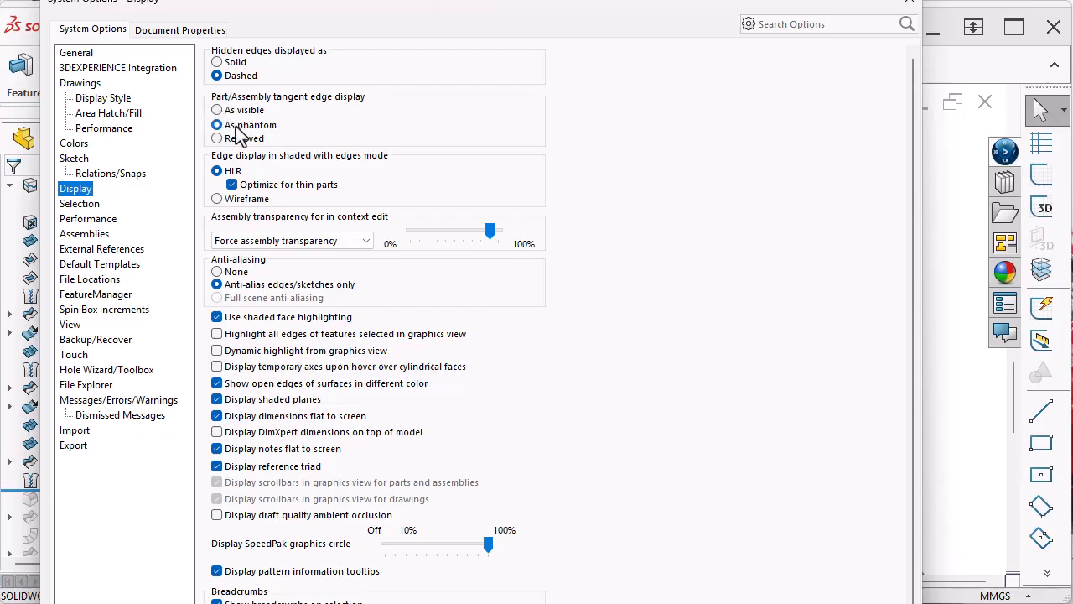
left_click(910, 3)
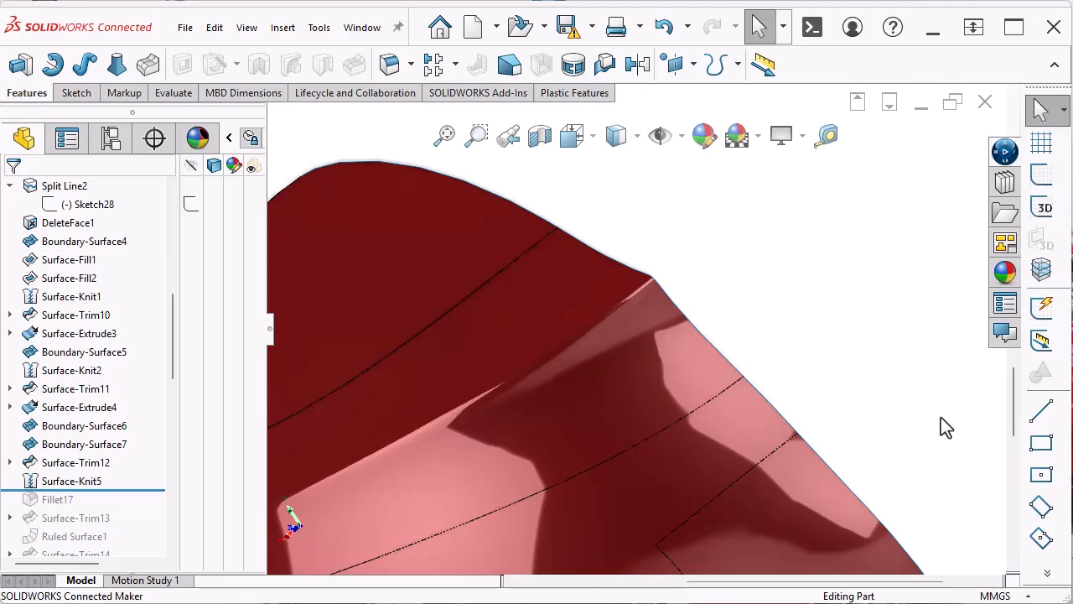
Step: Expand the lower back detail feature and examine how its Sketch20 profile follows the helmet's rear edge
middle_click_drag(930, 411, 827, 439)
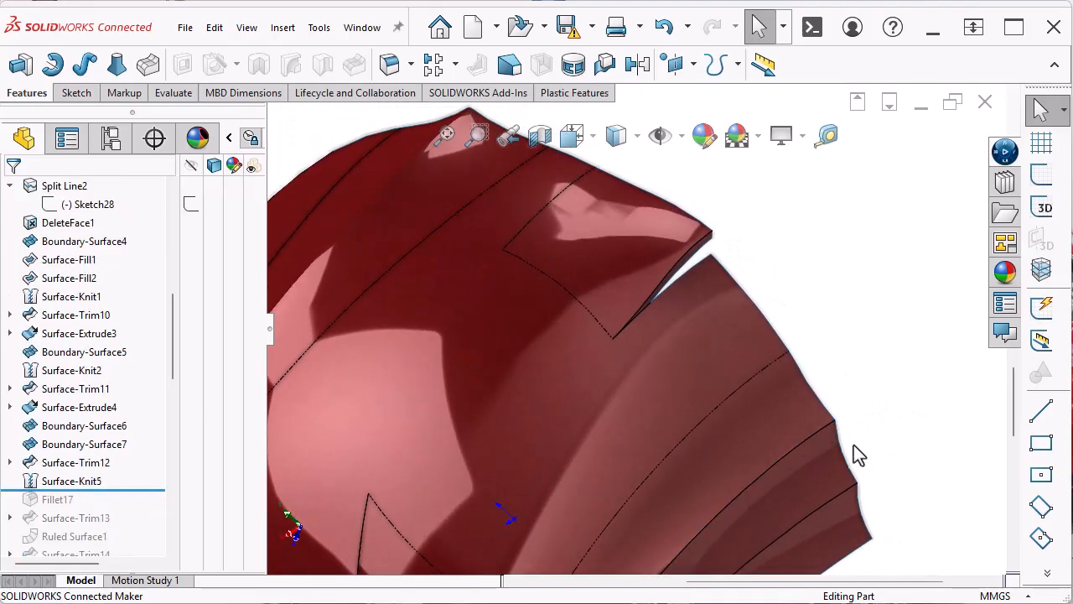
mouse_move(887, 398)
middle_mouse_down()
mouse_move(883, 385)
mouse_move(802, 430)
mouse_move(786, 420)
middle_mouse_up()
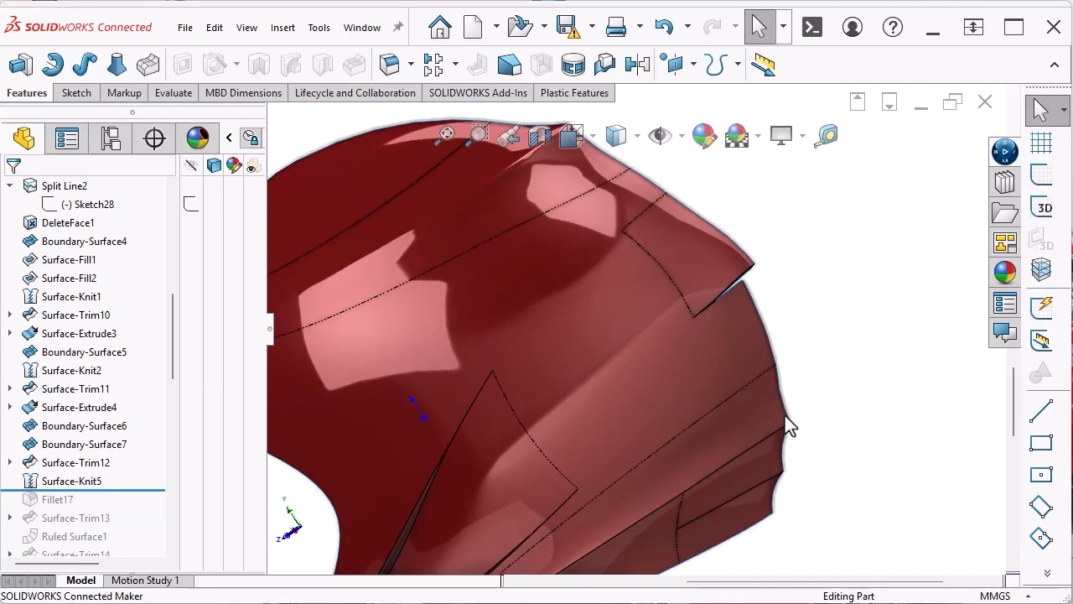
left_click(773, 413)
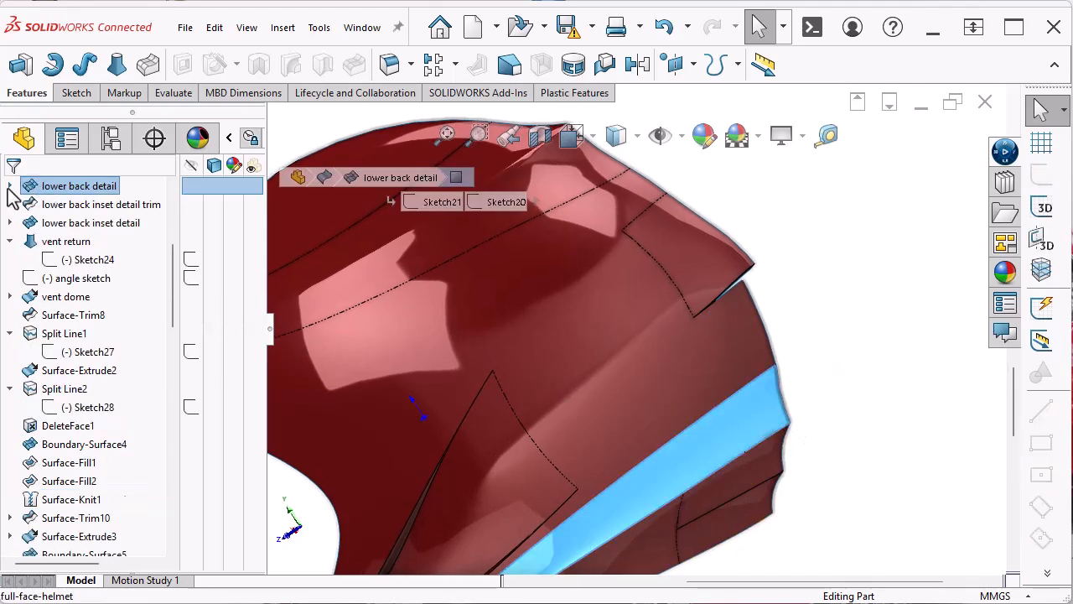
left_click(9, 186)
left_click(93, 223)
scroll(765, 418, "up", 1)
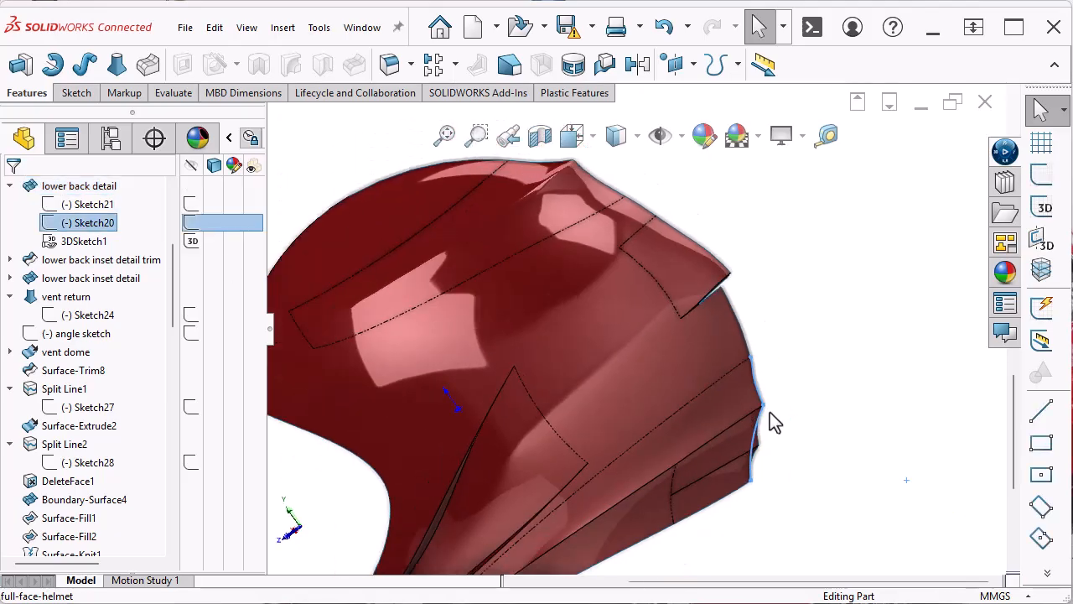
scroll(773, 421, "down", 3)
scroll(712, 384, "down", 3)
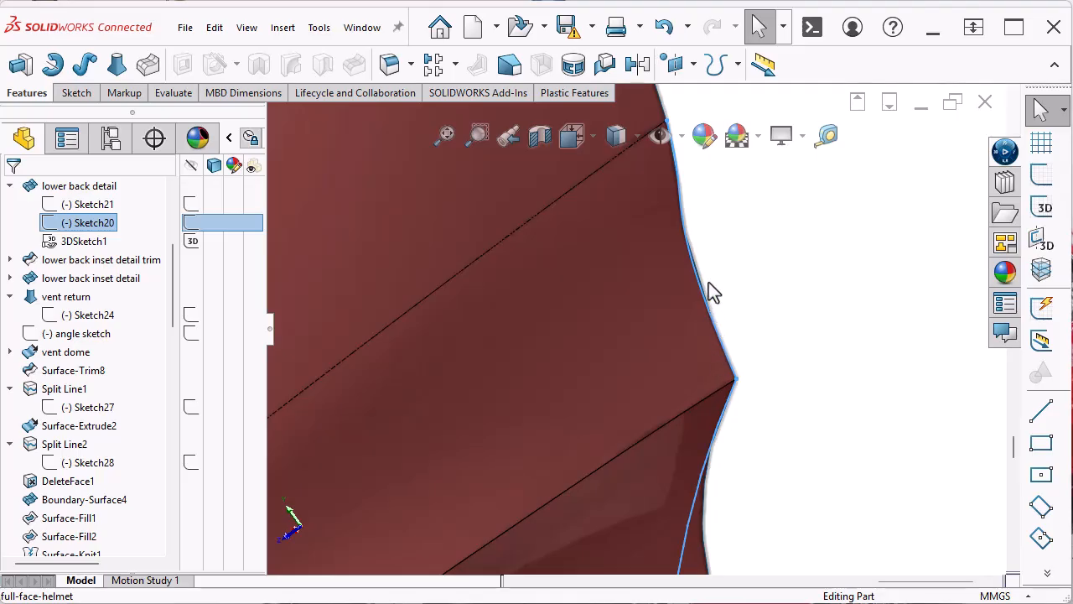
scroll(737, 441, "down", 2)
scroll(737, 441, "up", 4)
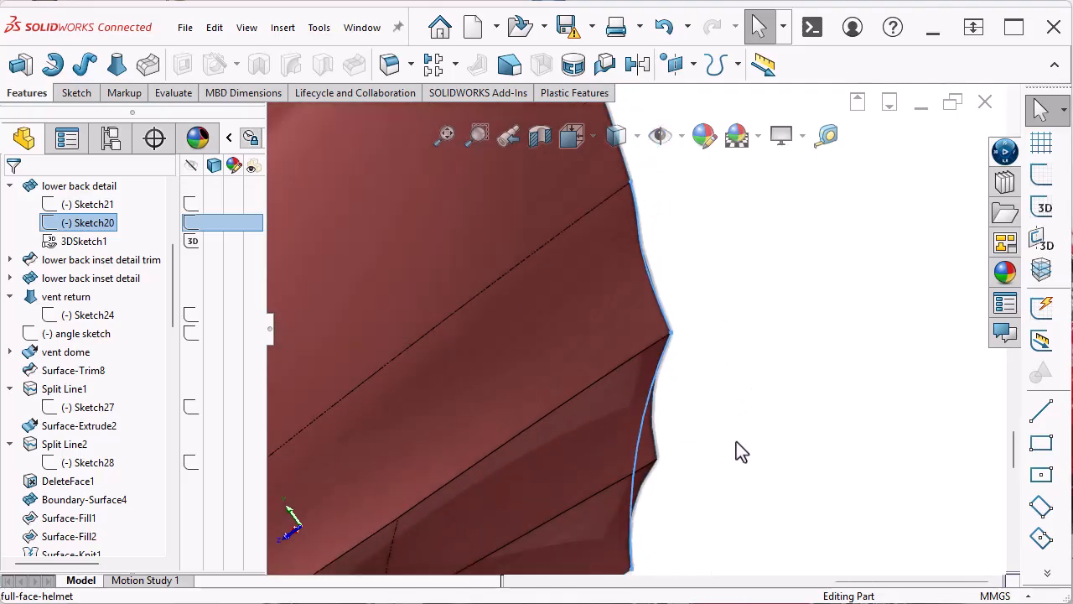
scroll(736, 443, "up", 2)
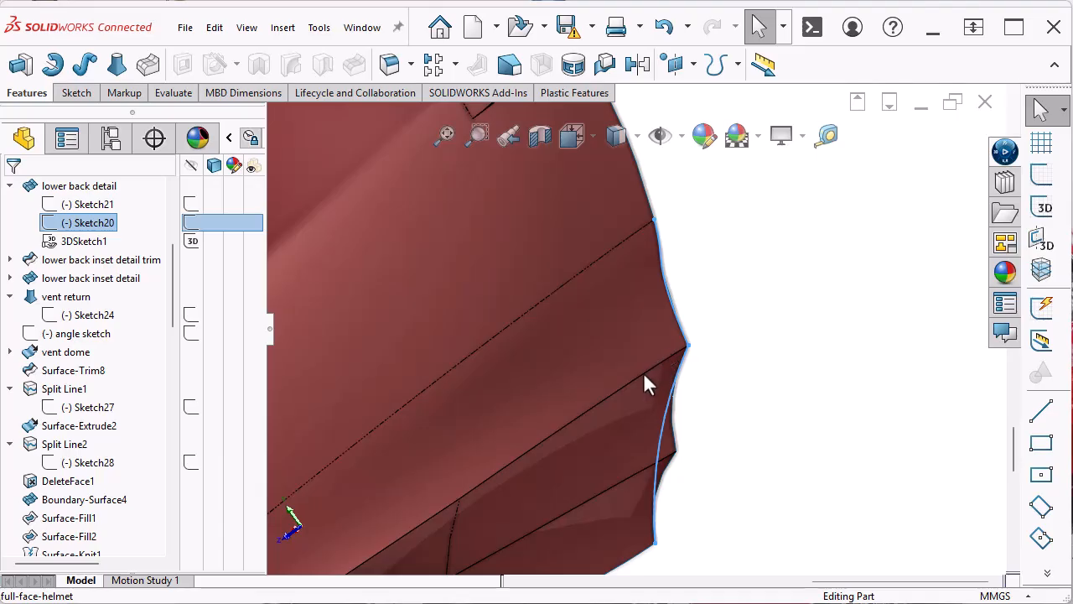
left_click(775, 373)
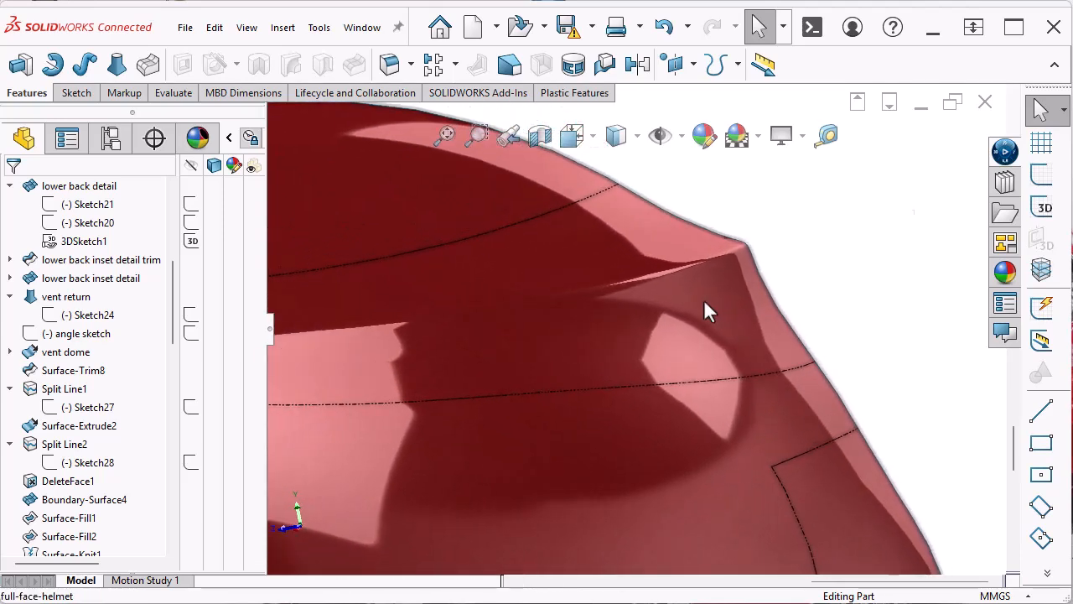
Step: Highlight the Boundary-Surface5 face, expand Surface-Extrude3 and examine its Sketch30 profile along the upper rear edge
left_click(709, 307)
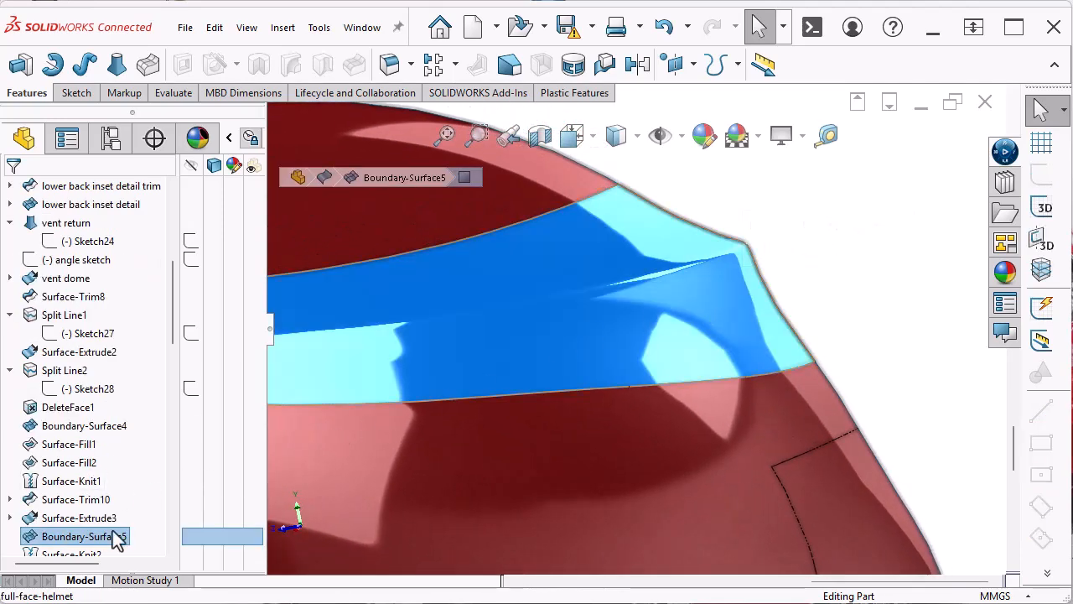
left_click(9, 517)
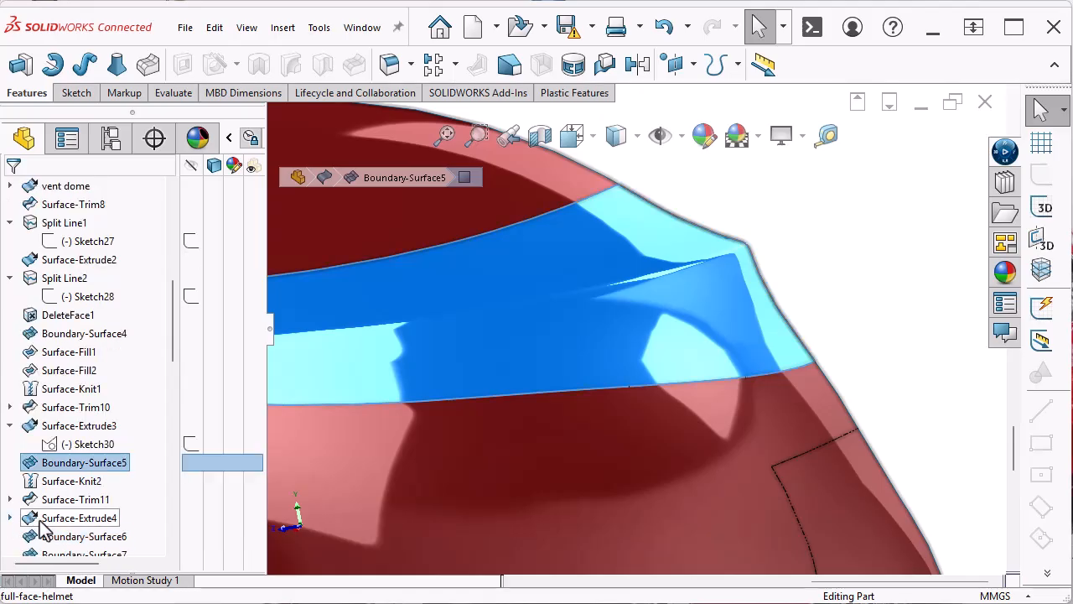
left_click(75, 443)
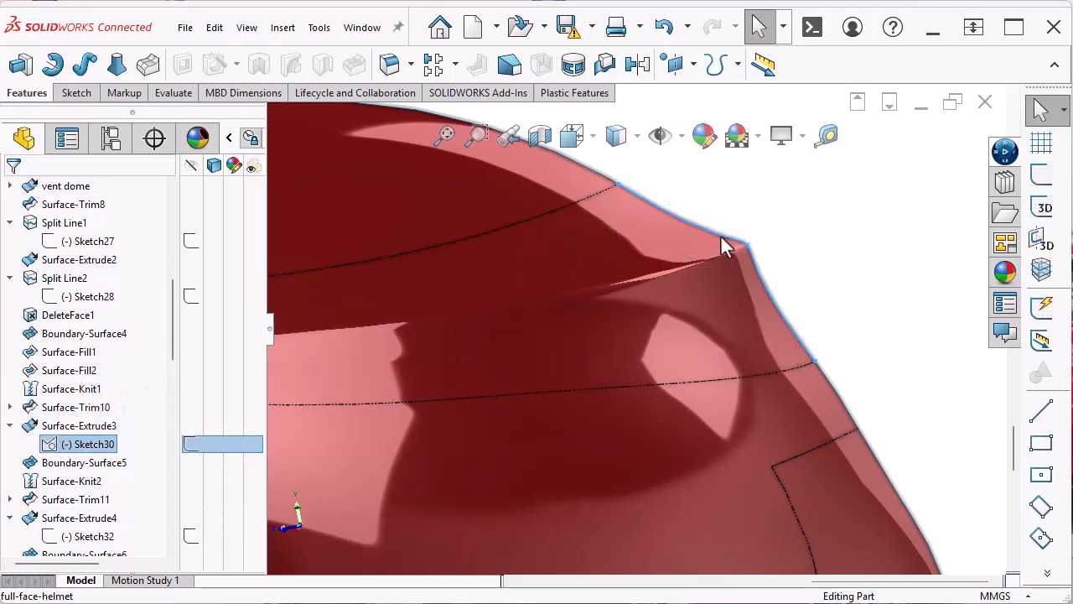
scroll(751, 256, "down", 3)
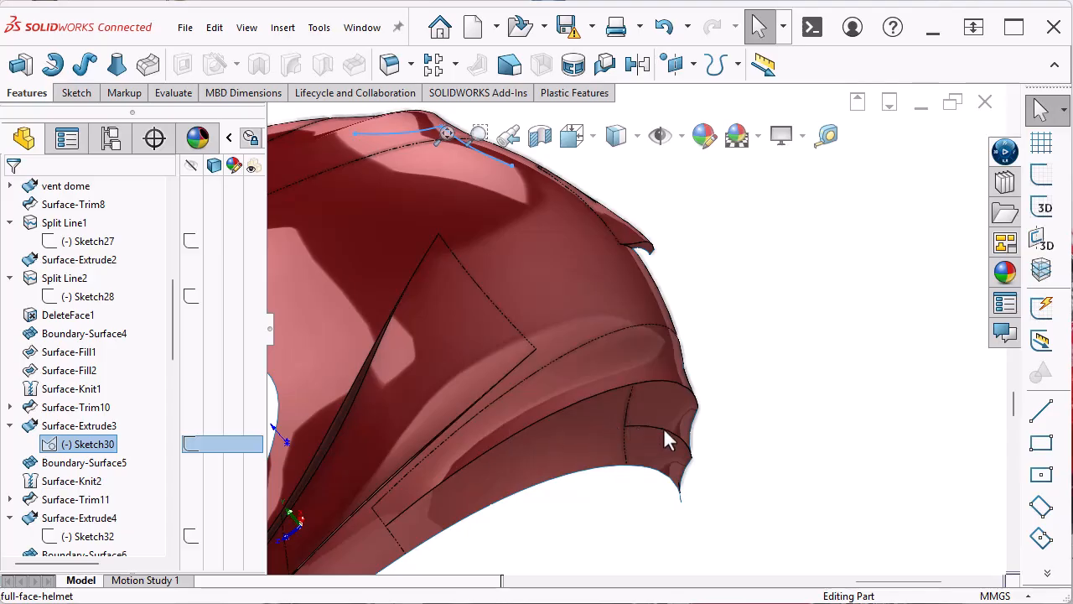
Step: Highlight the lower back detail's long crease edge and compare the Boundary-Surface5 face with the lower back detail face
left_click(473, 461)
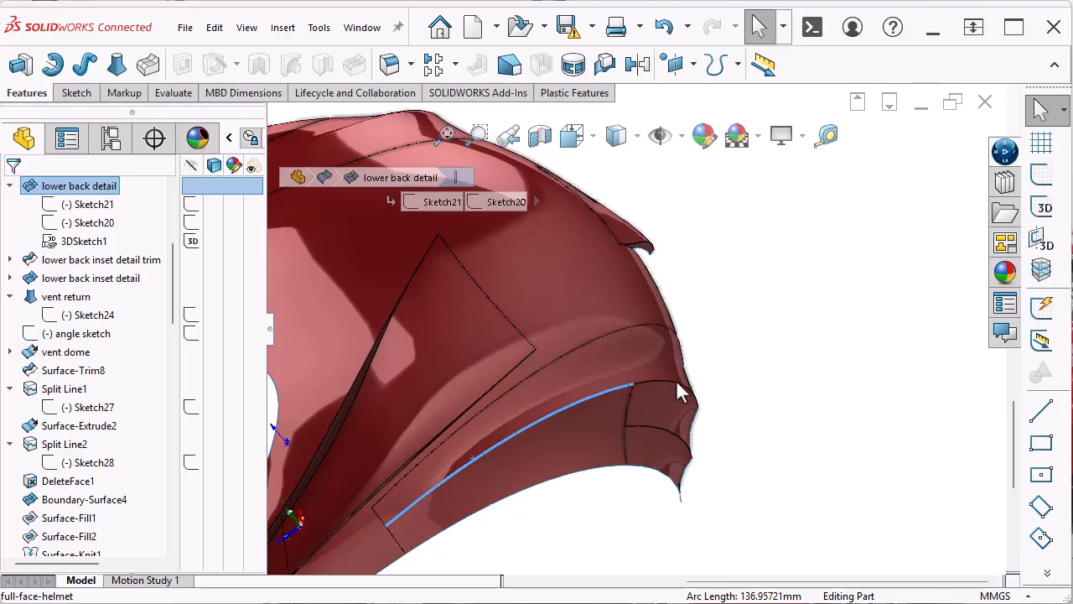
left_click(759, 390)
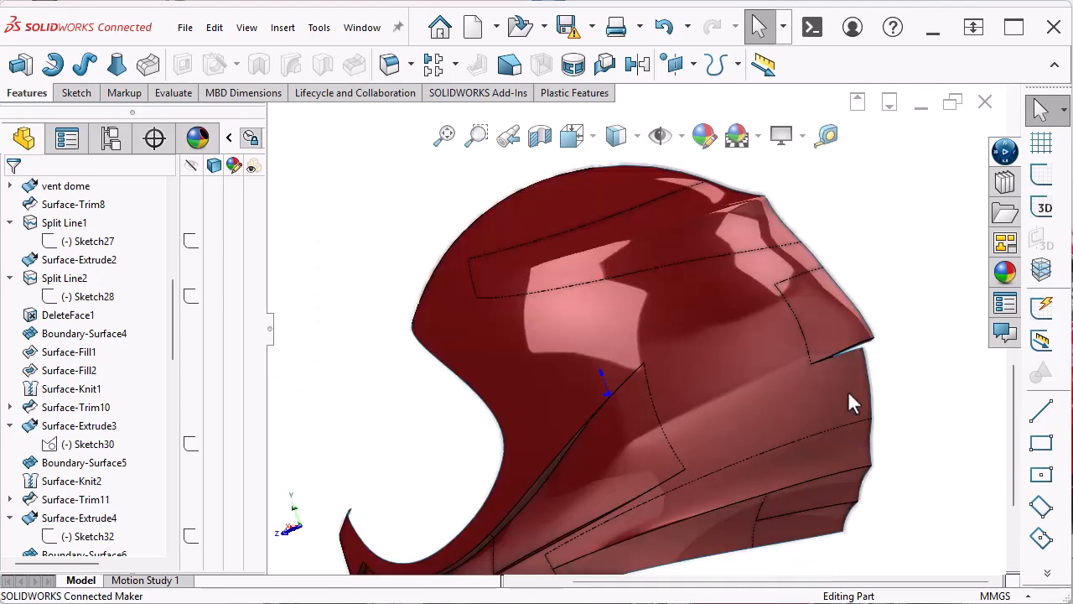
left_click(740, 238)
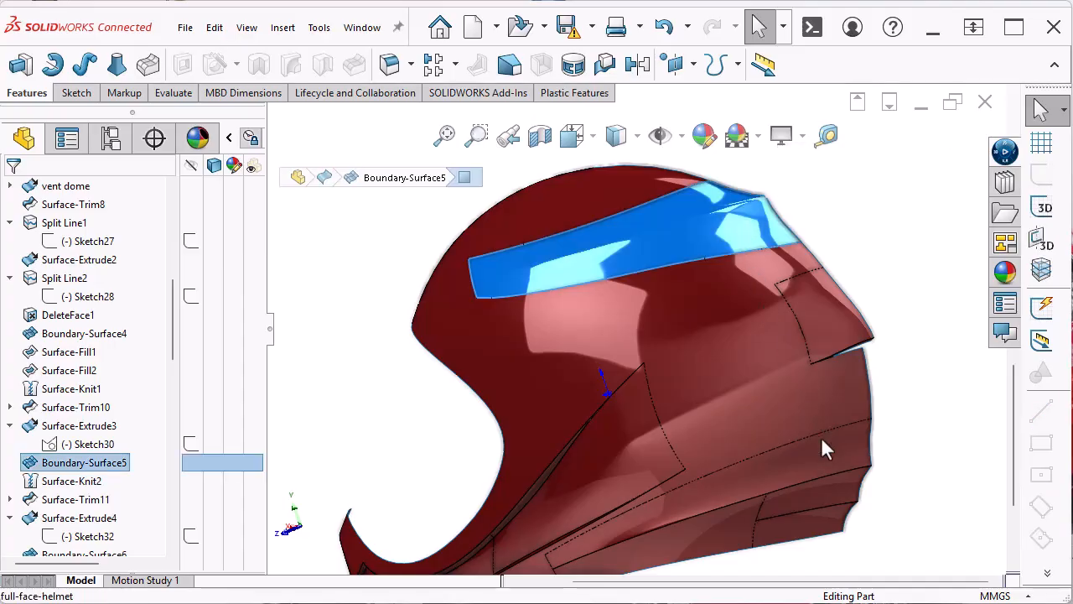
left_click(826, 459)
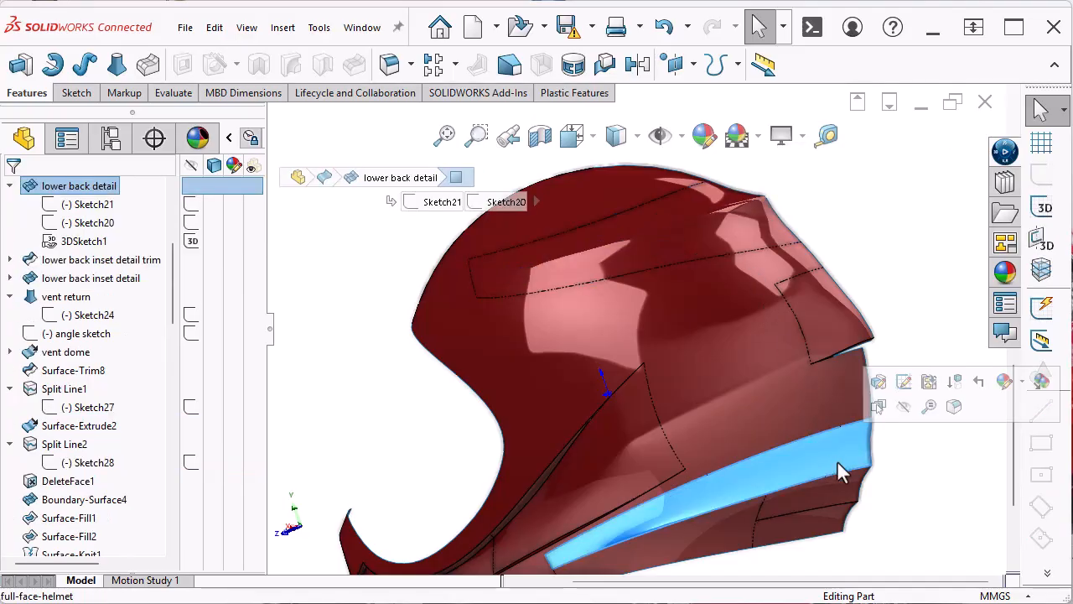
left_click(901, 480)
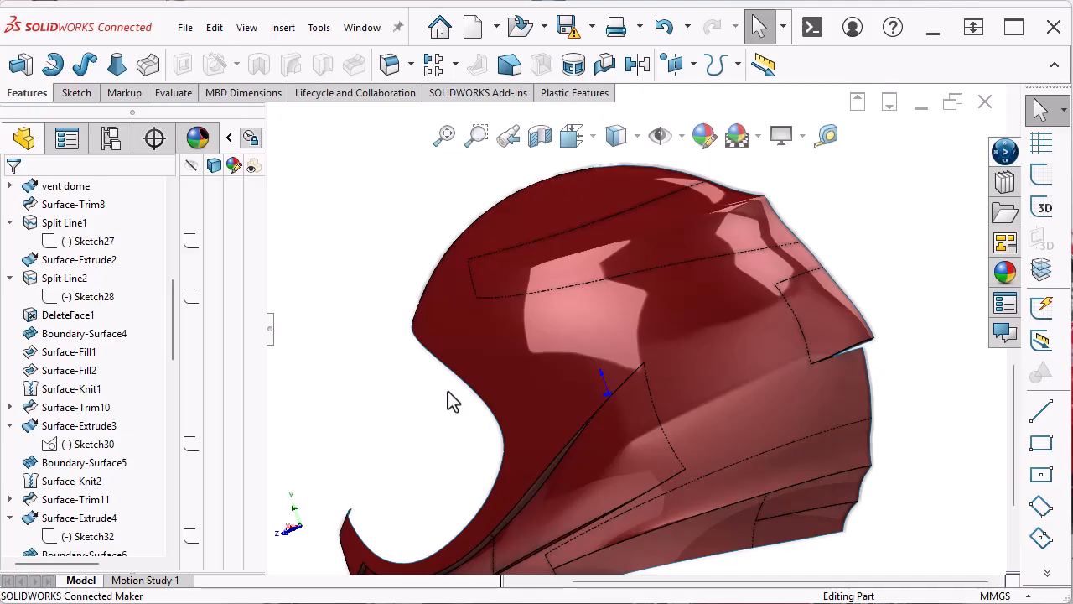